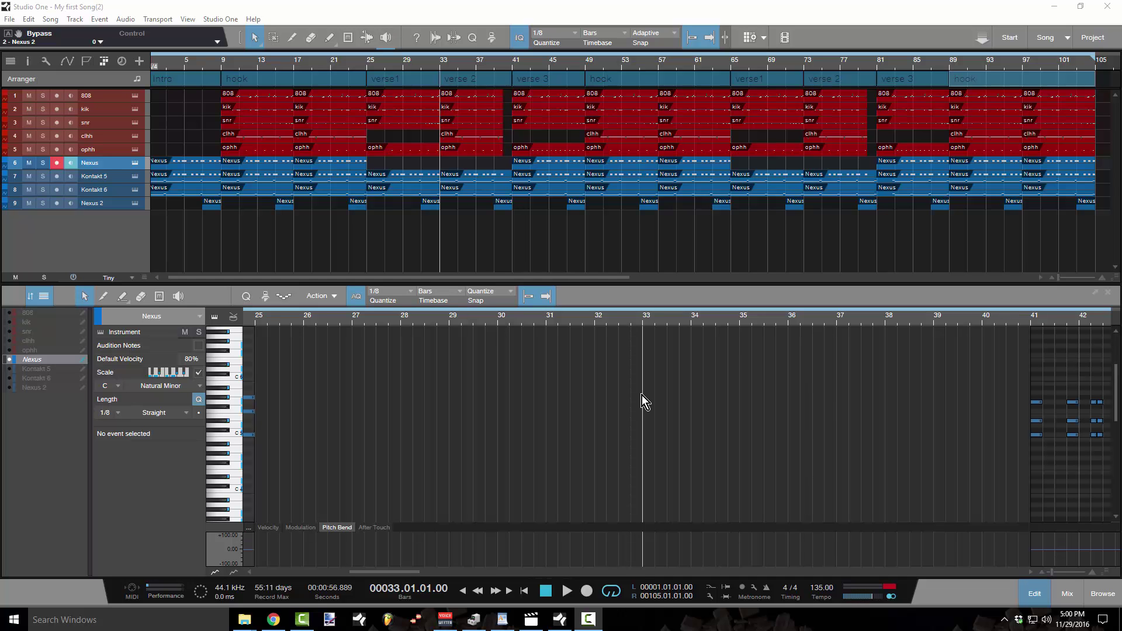
- Swap the bottom note editor for the Mix console with F3
key(F3)
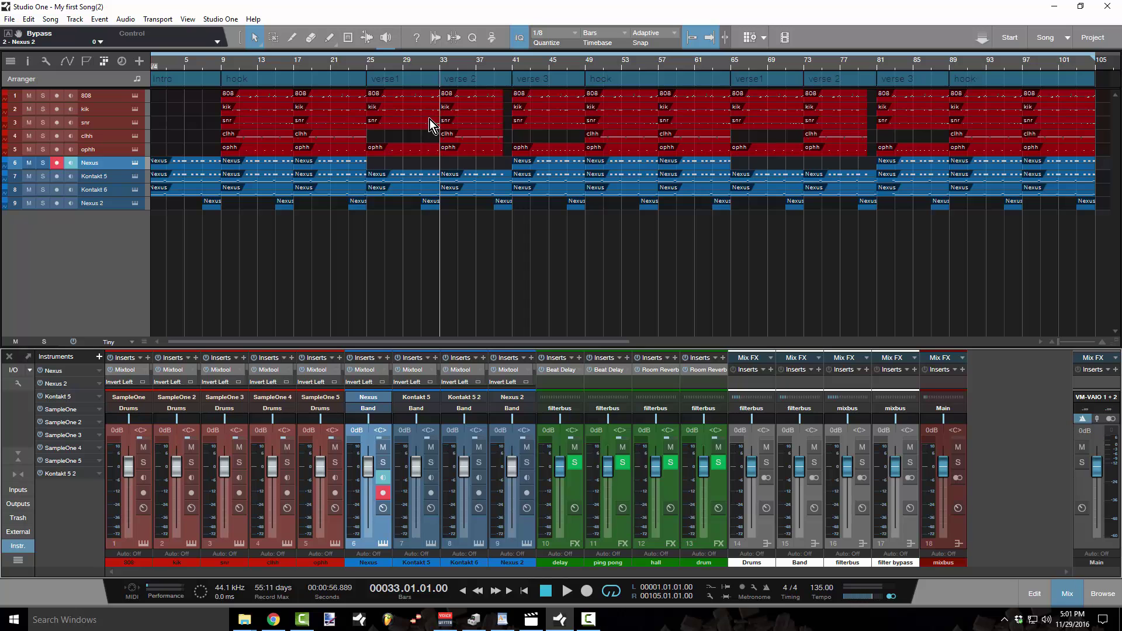
- Audition the start of verse 3, then drag the mixer divider up to reveal inserts and sends
click(554, 85)
click(515, 66)
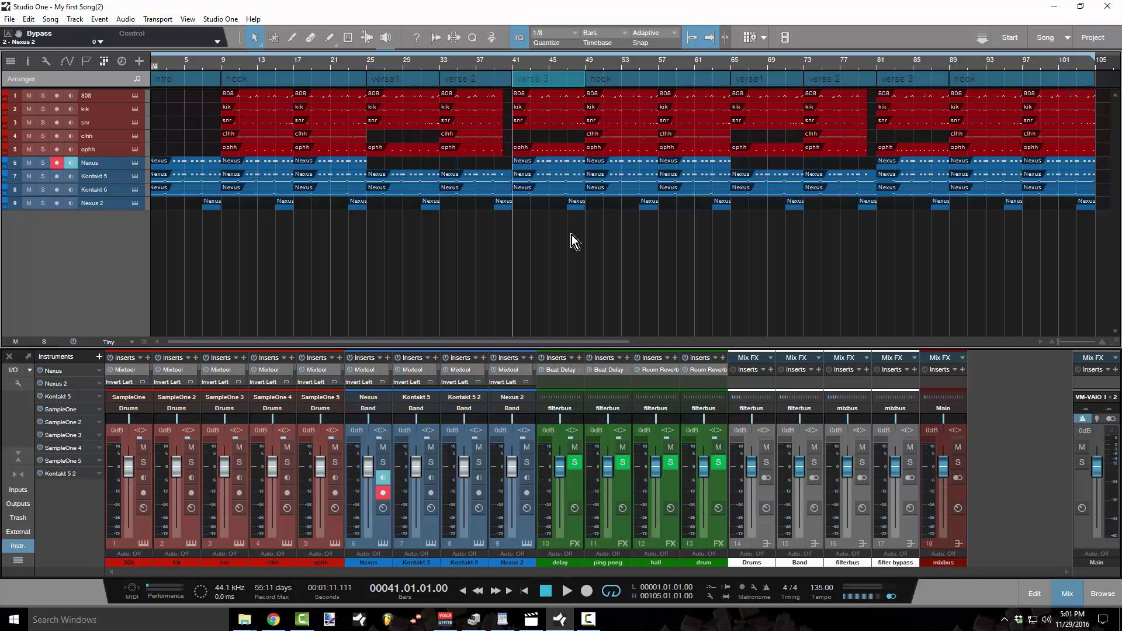
key(space)
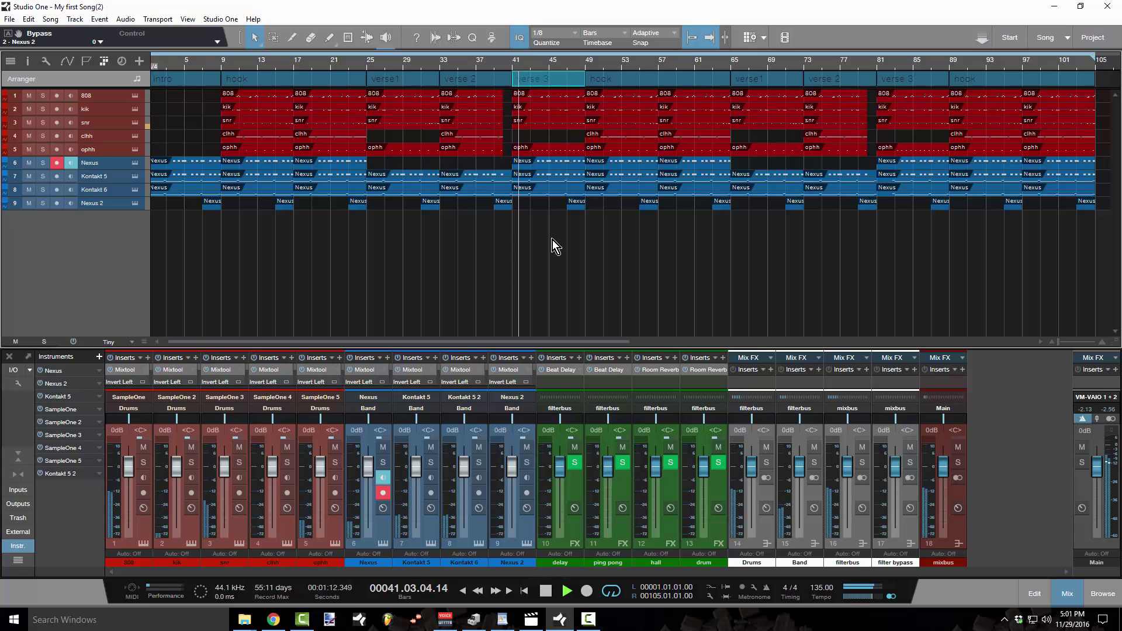
key(space)
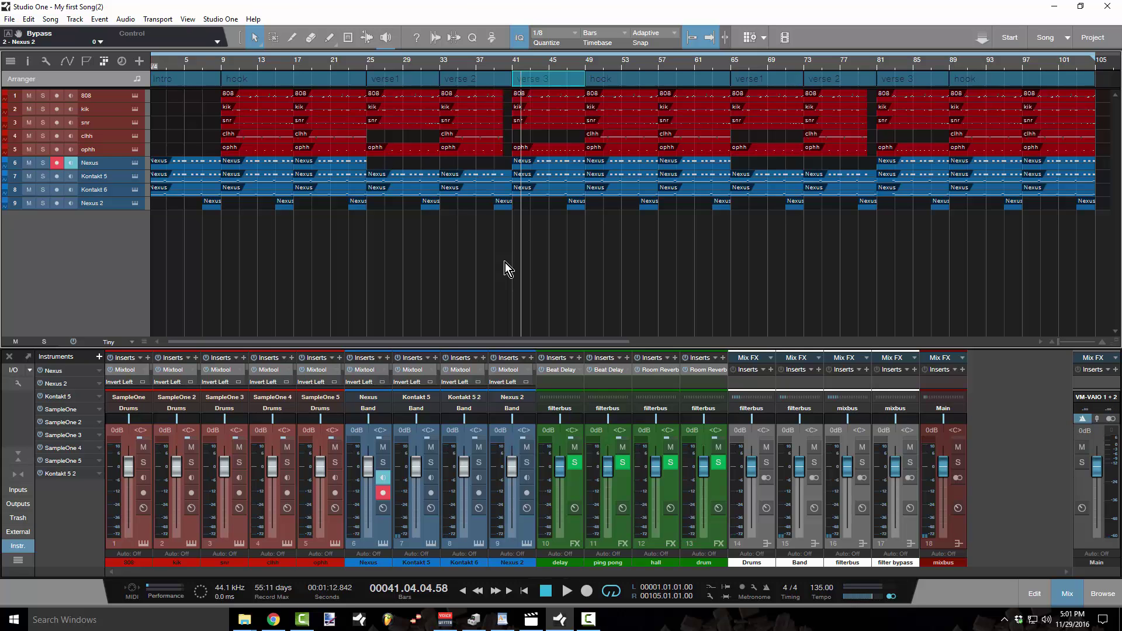
click(507, 68)
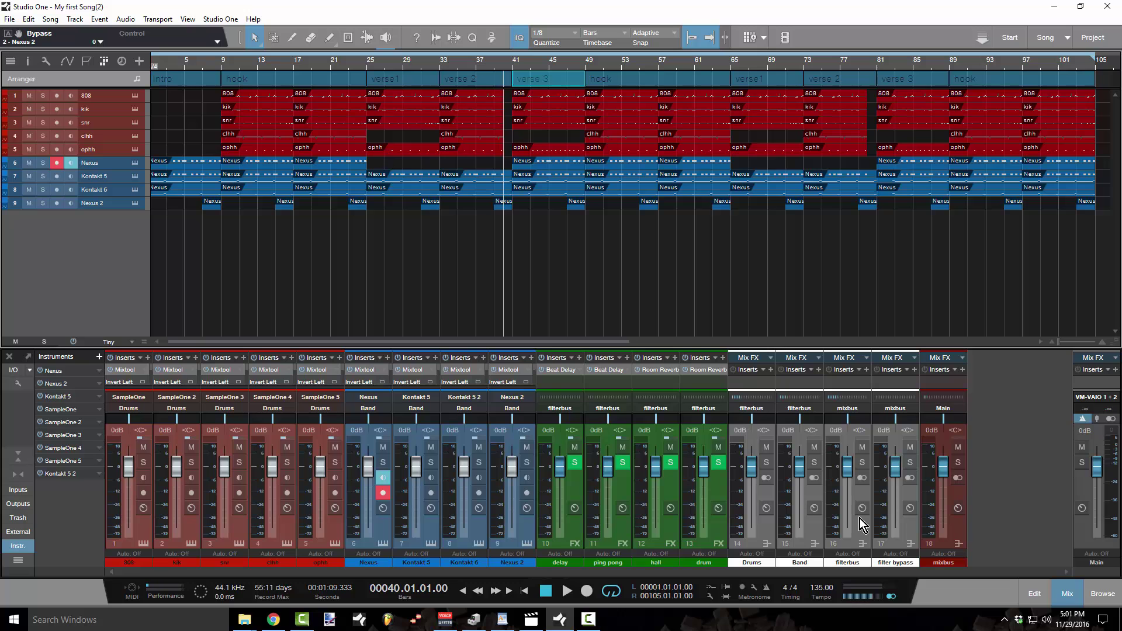
drag(776, 345, 774, 276)
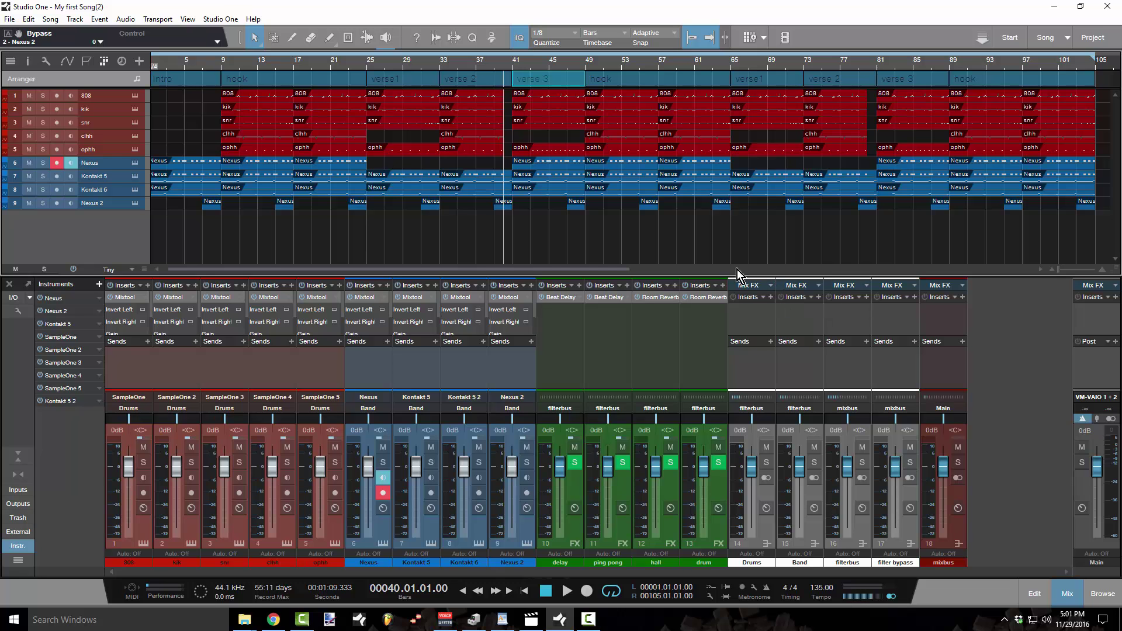
- Play from bar 41 with the filterbus channel muted to compare, then unmute it
click(517, 67)
key(space)
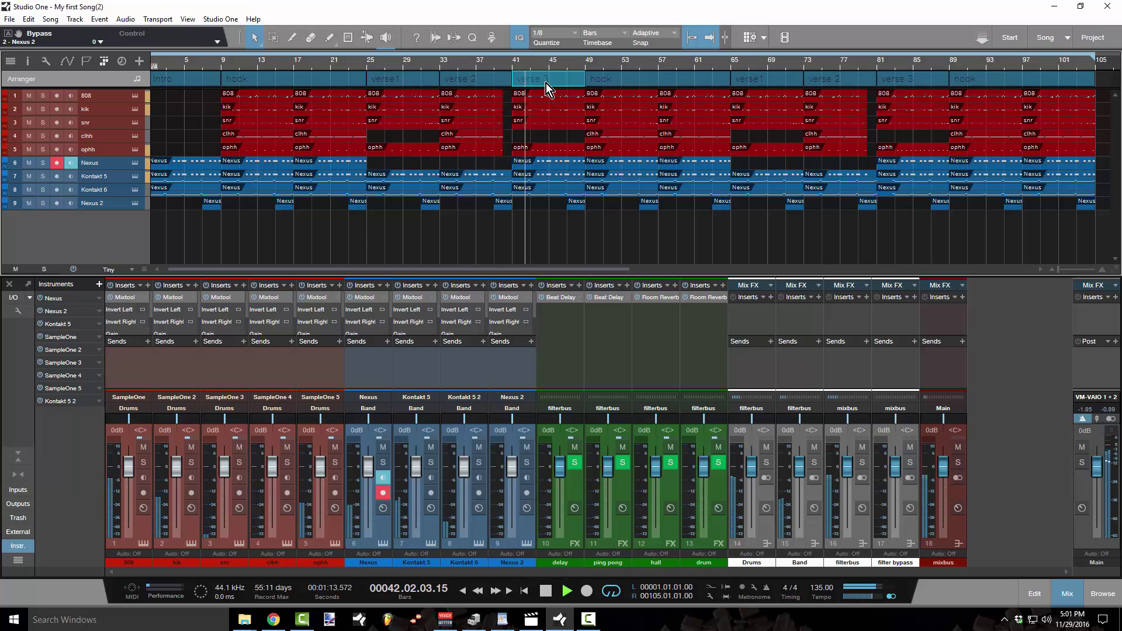
key(space)
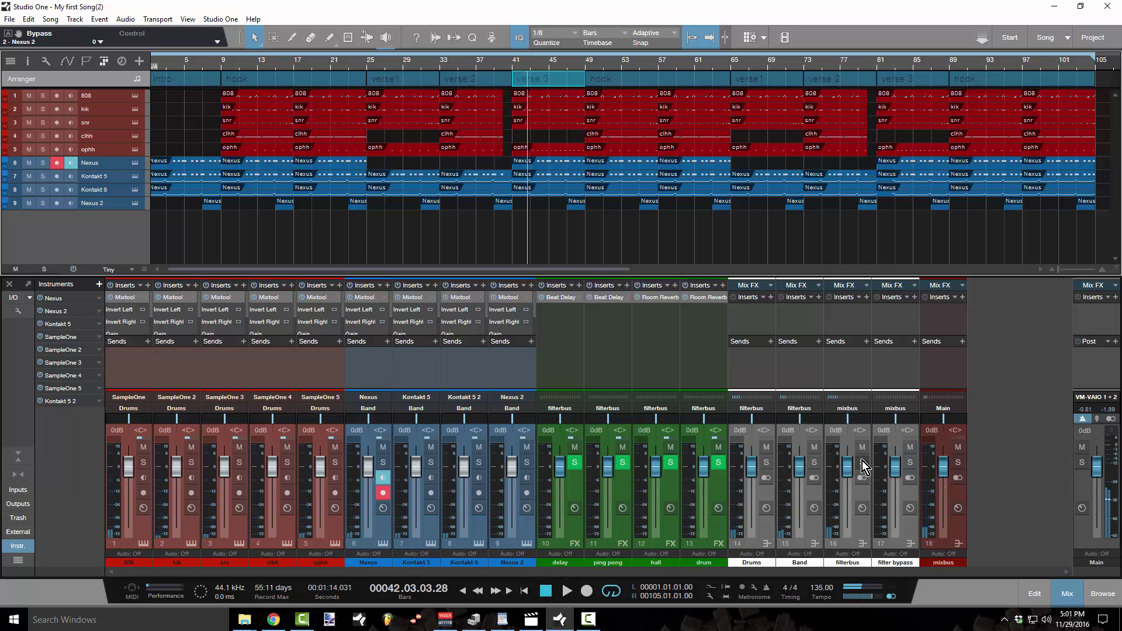
click(861, 447)
click(514, 69)
key(space)
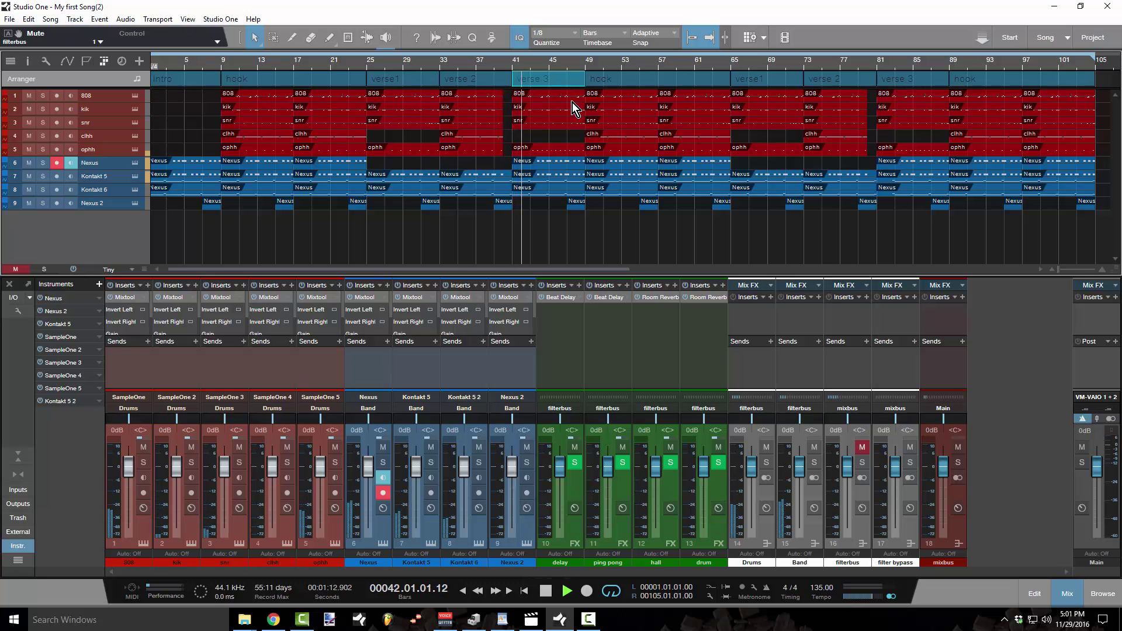
key(space)
click(863, 450)
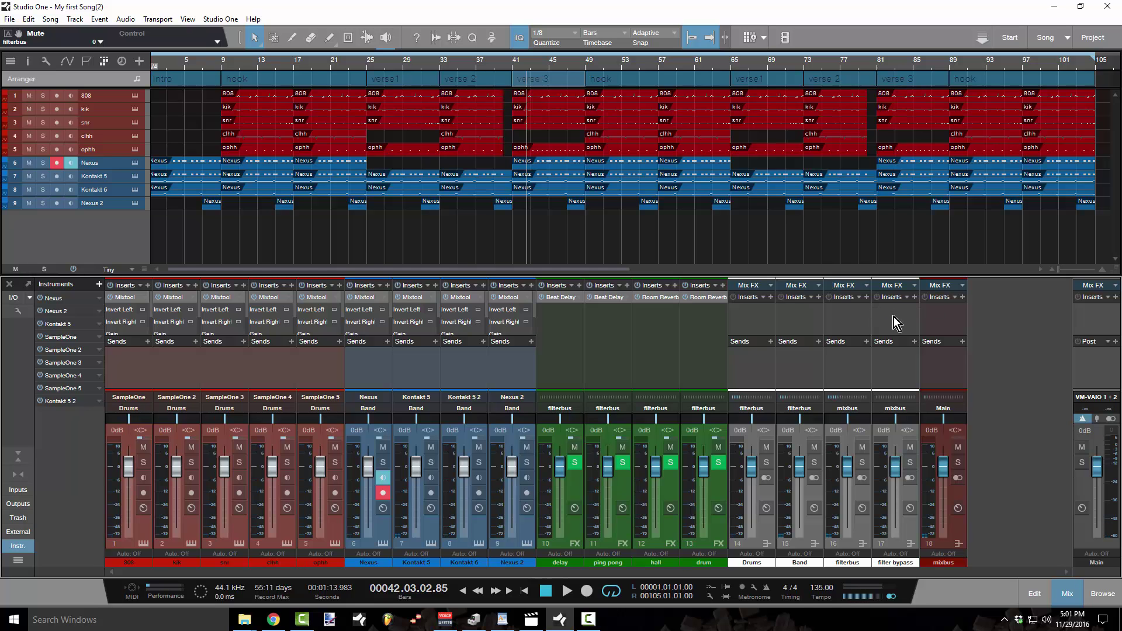
- Load the PreSonus Pro EQ into the filterbus channel's inserts
click(867, 296)
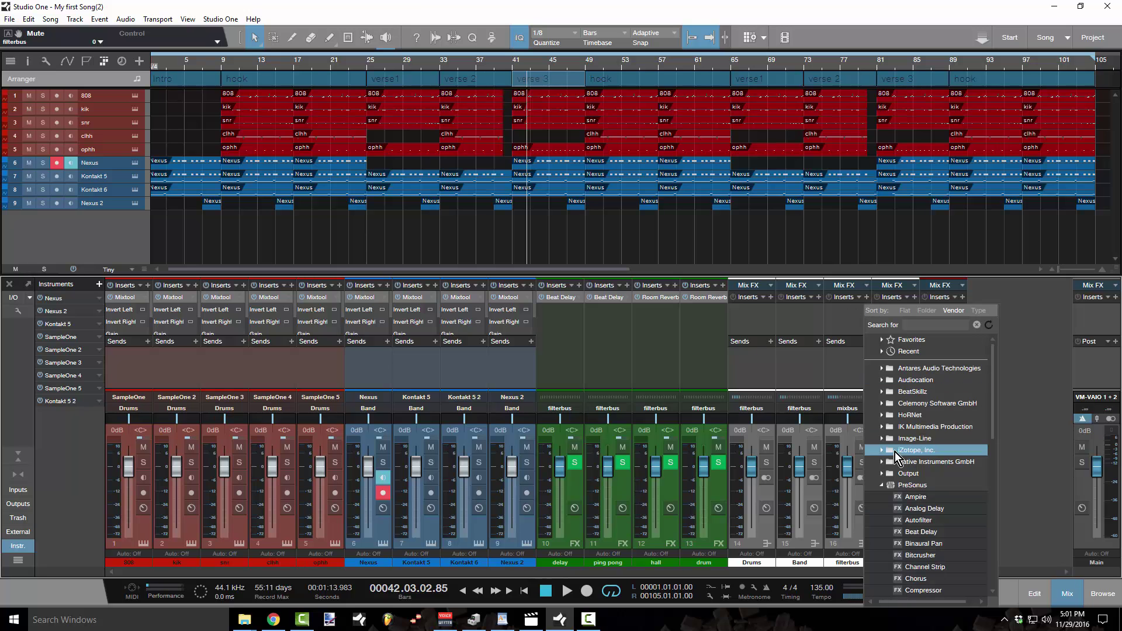
scroll(964, 528, down, 8)
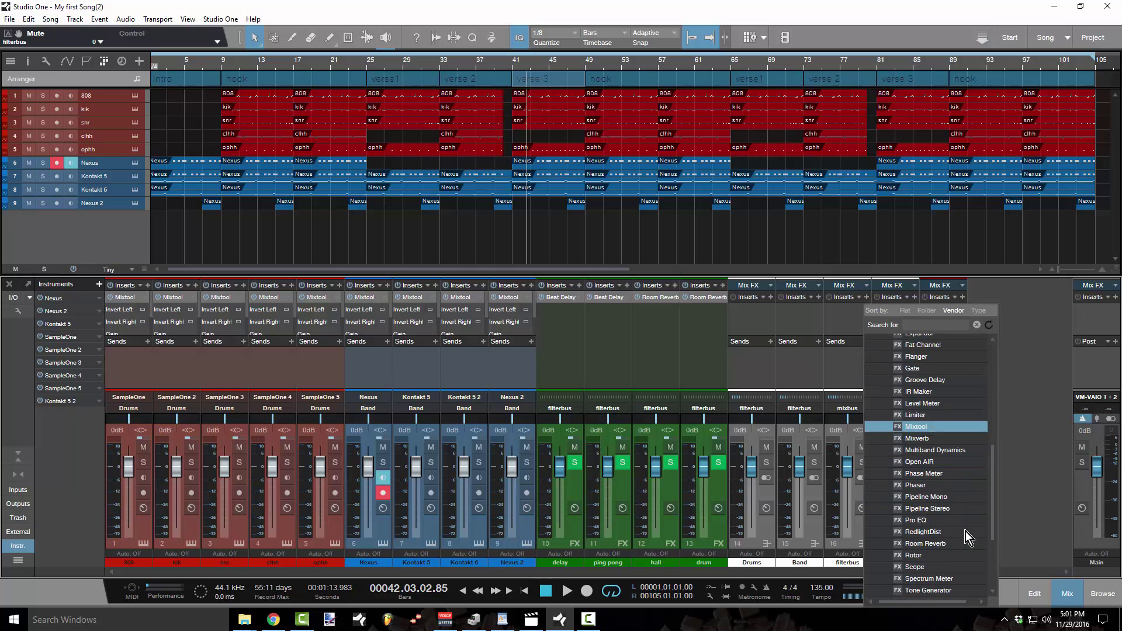
double_click(927, 521)
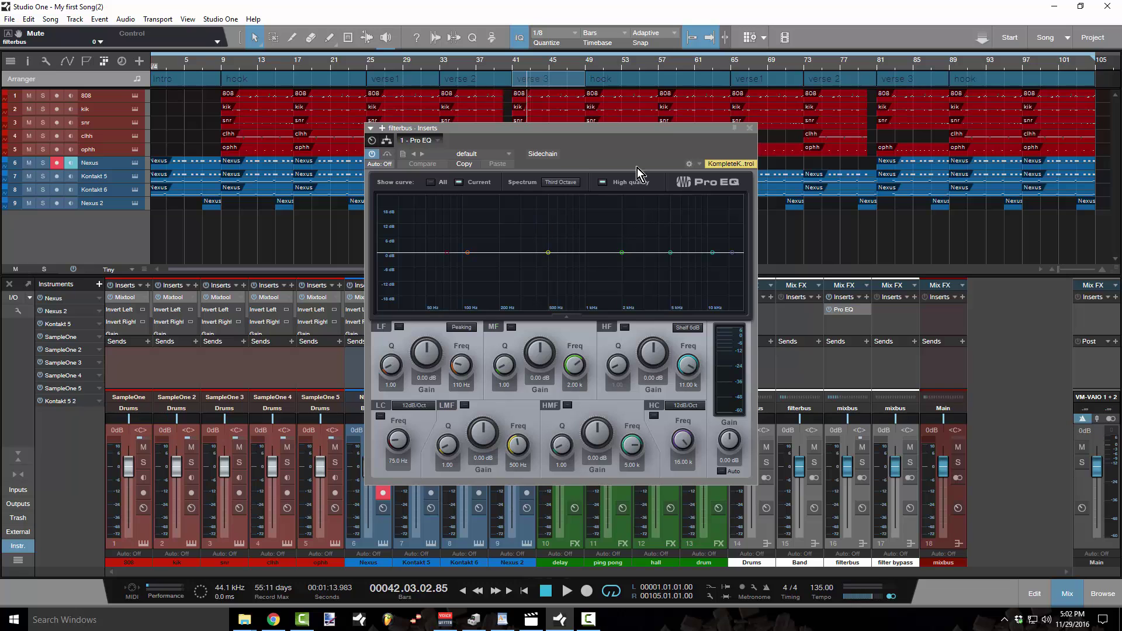
- Enable the Pro EQ high-cut band at 48dB/Oct and lower its cutoff to about 1 kHz
click(657, 418)
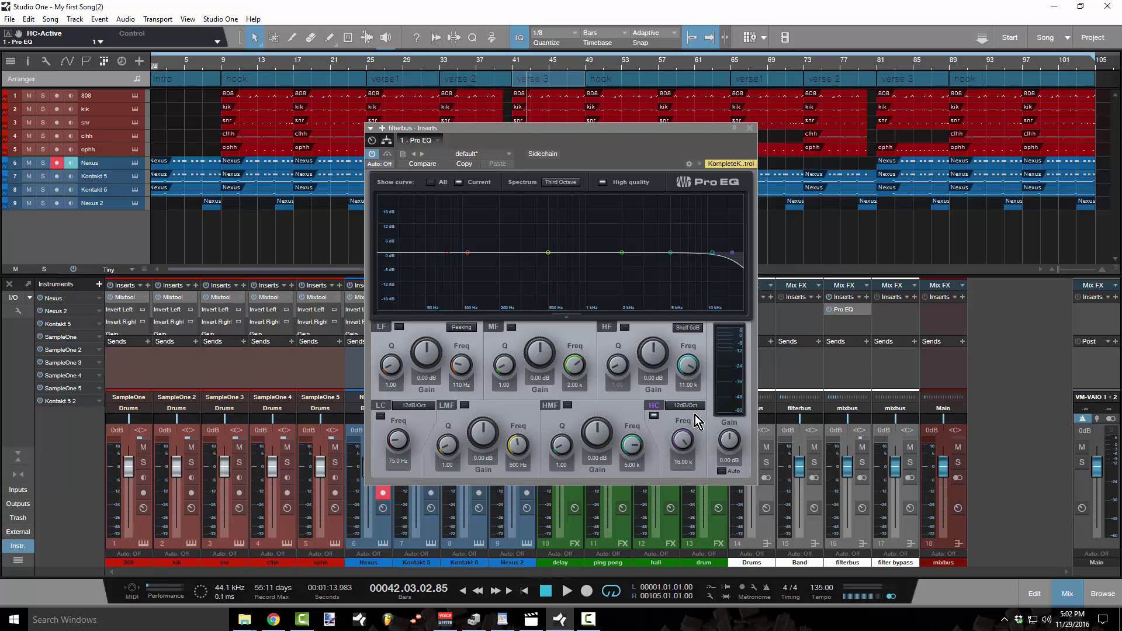
click(684, 406)
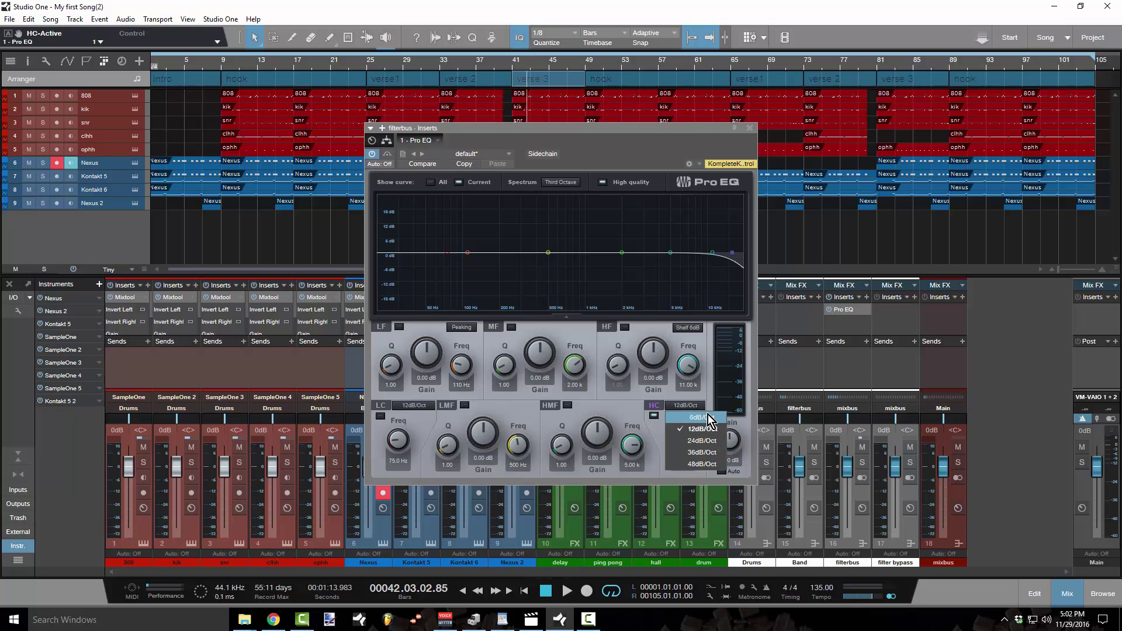
click(708, 464)
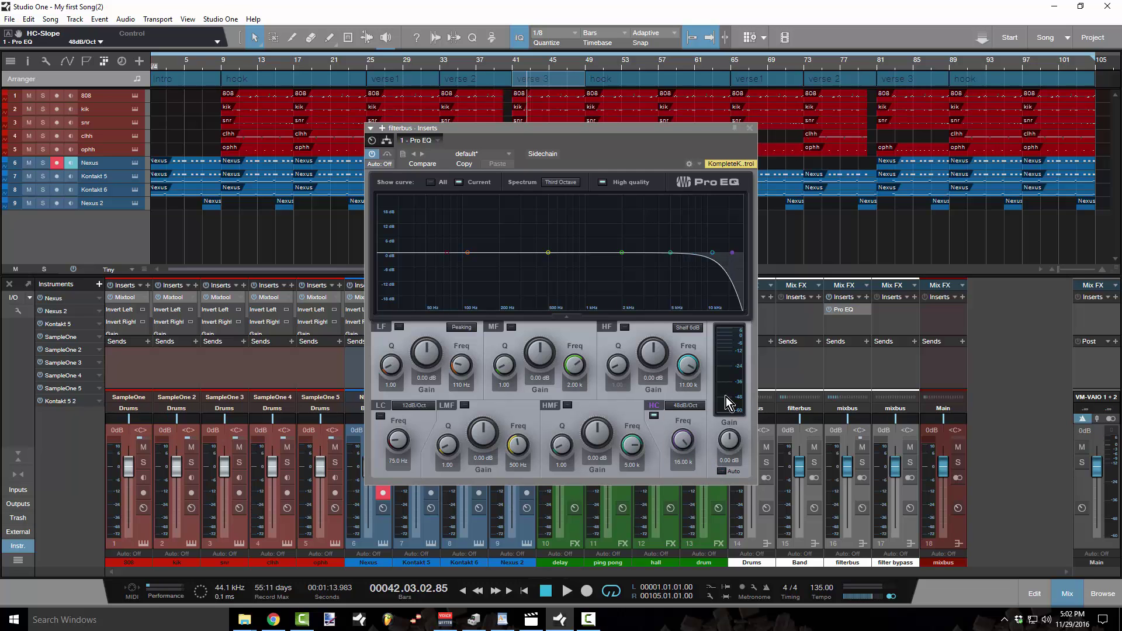
drag(686, 438, 676, 491)
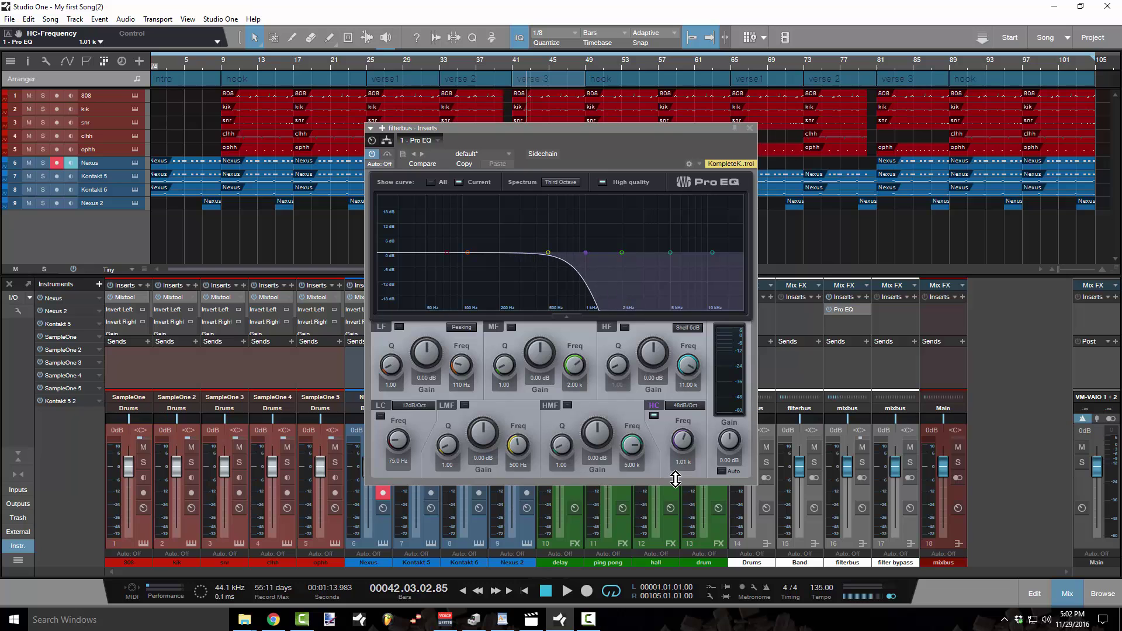
- Audition the filtered sound from bar 41 and from bar 9, returning to bar 41
click(515, 66)
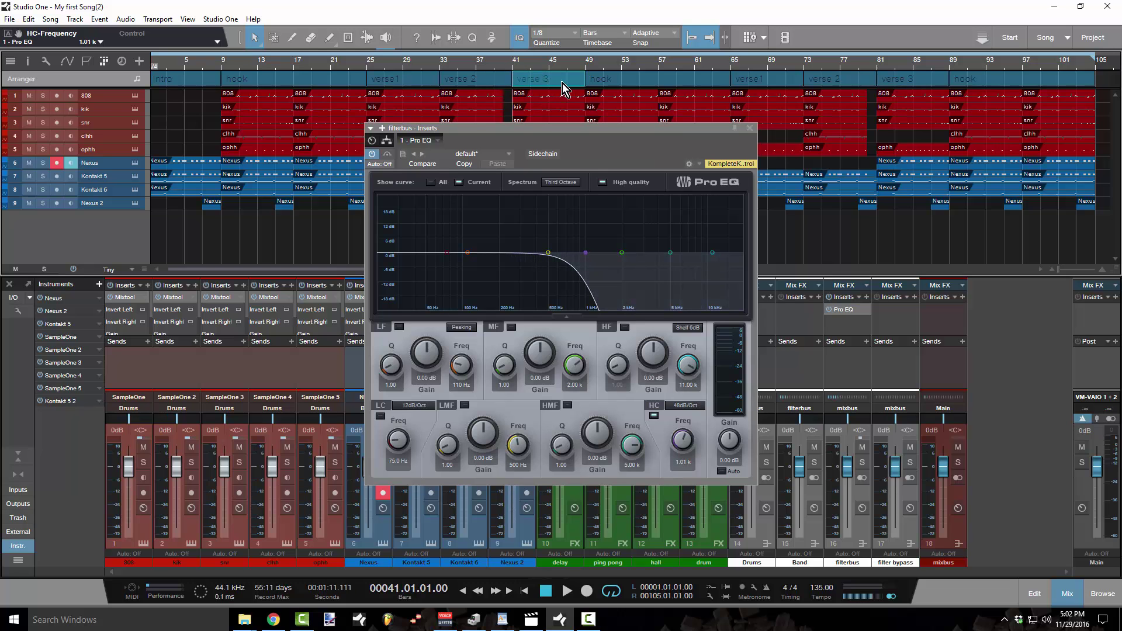
key(space)
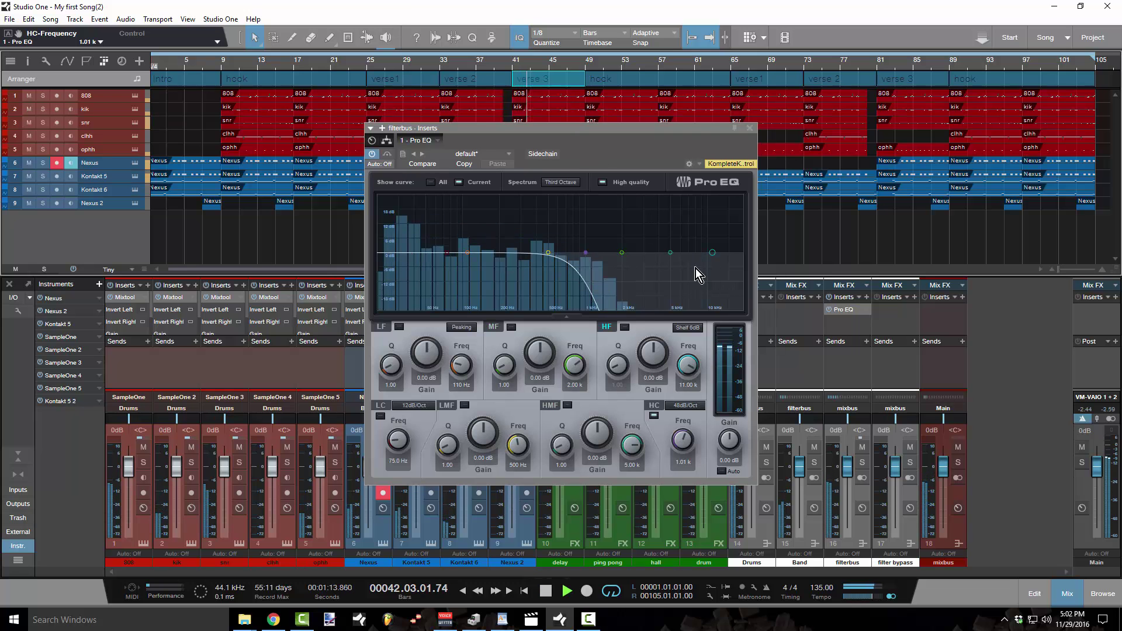
key(space)
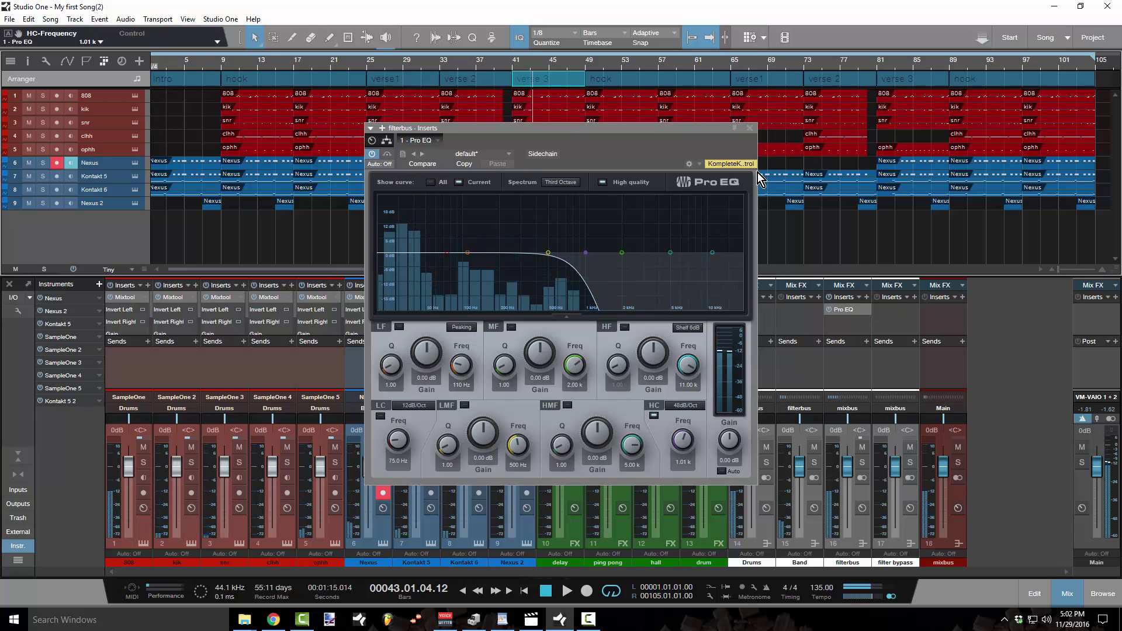
click(224, 68)
key(space)
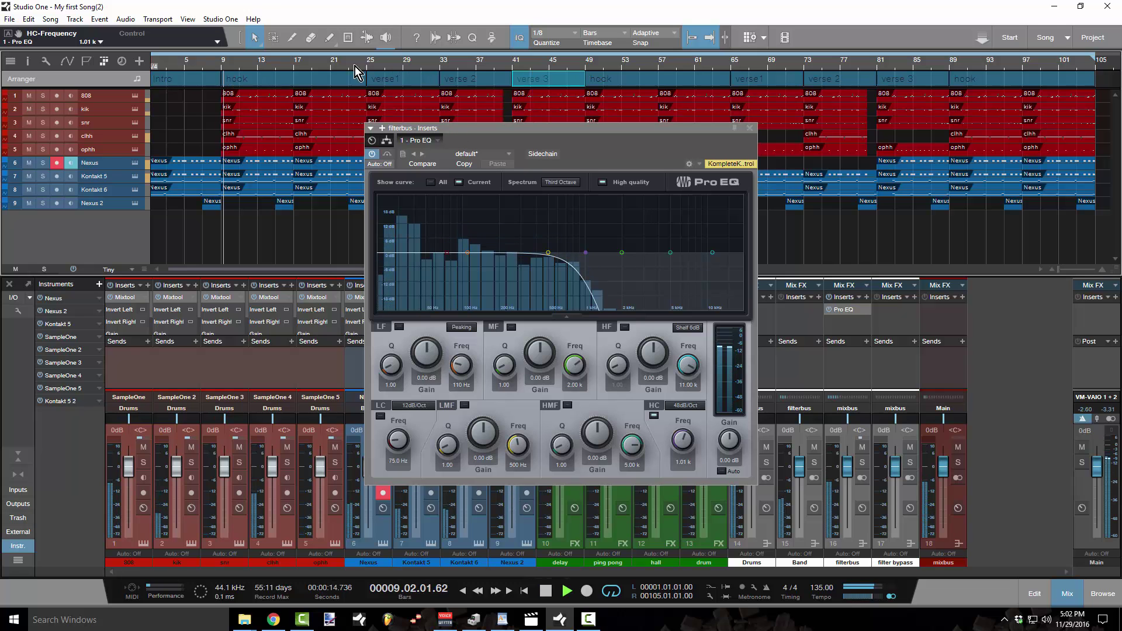
click(354, 65)
key(space)
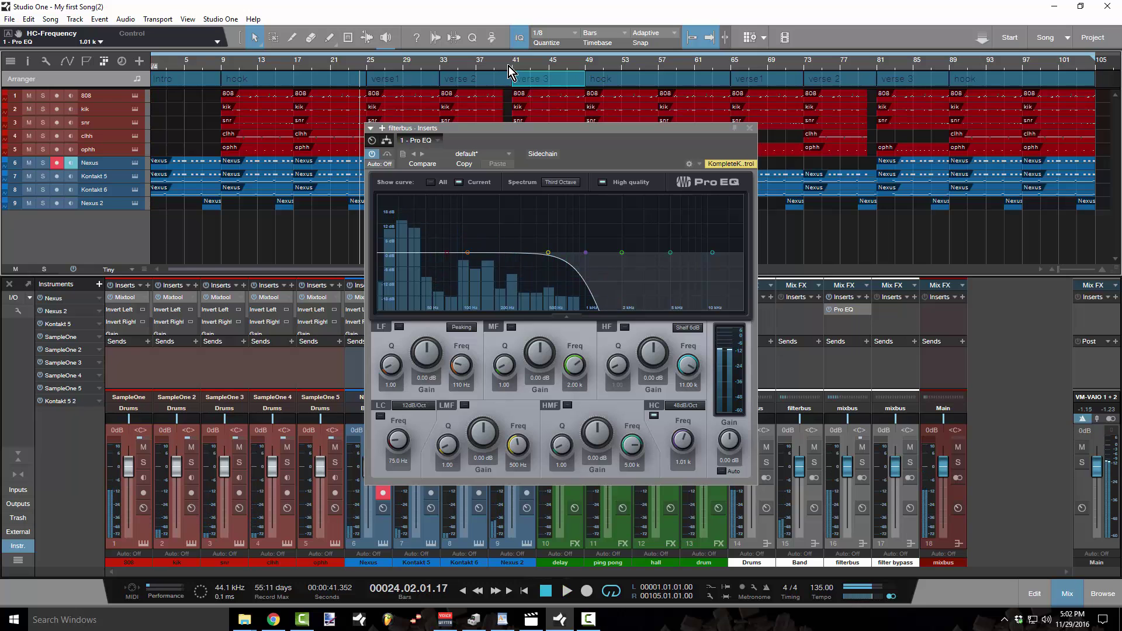
click(513, 69)
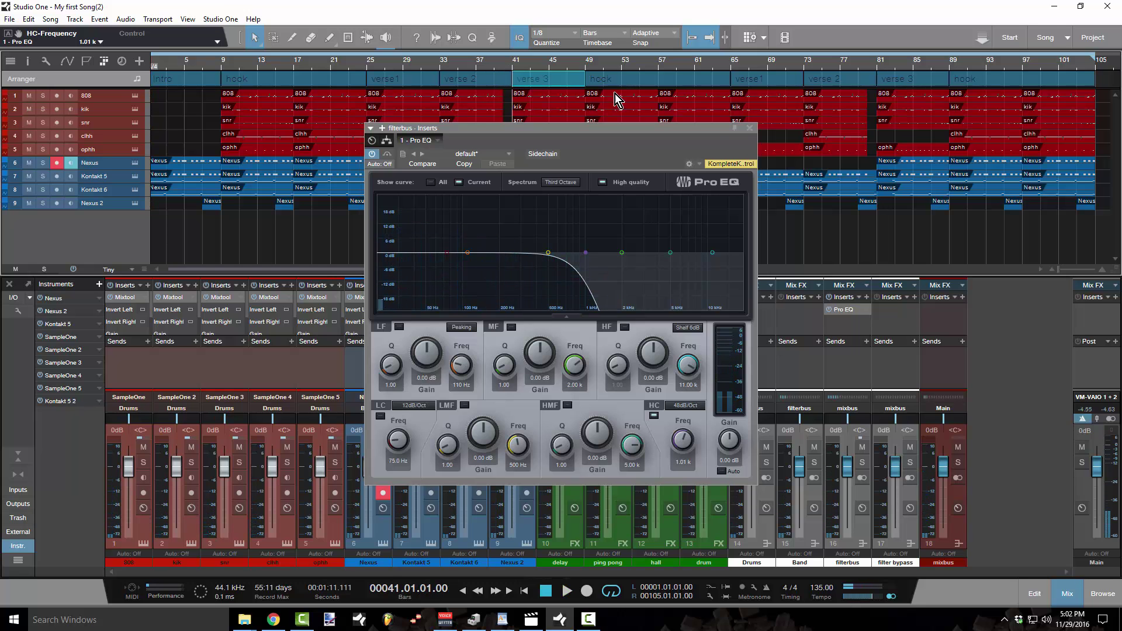
- Sweep the high-cut between 20 Hz and 20 kHz while playing from bar 38, settling at 925 Hz
click(750, 128)
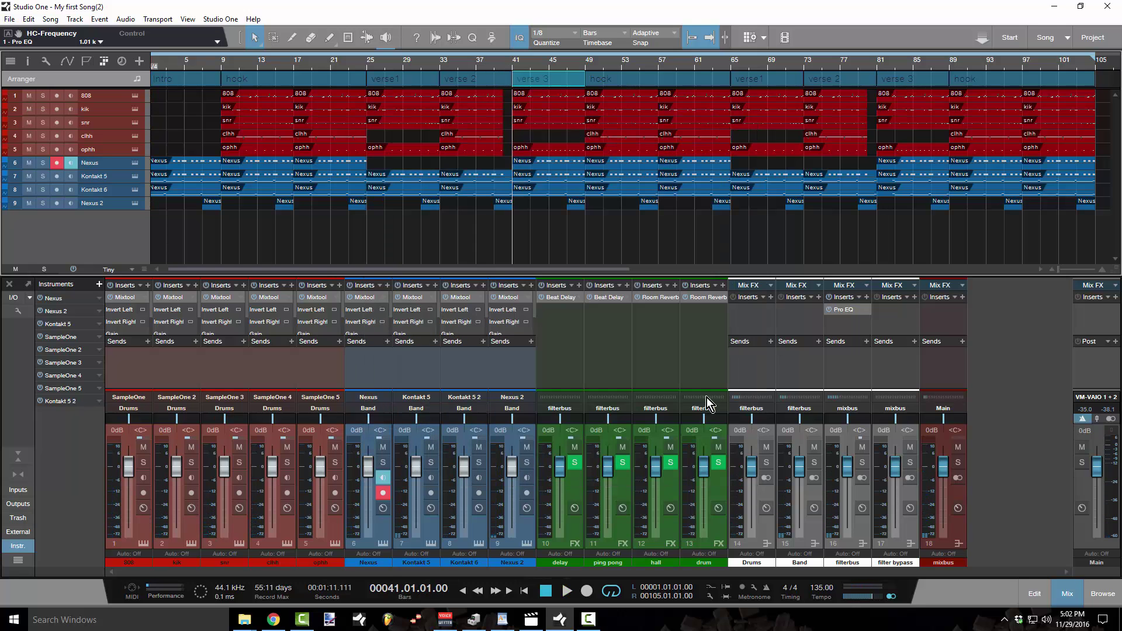
click(842, 310)
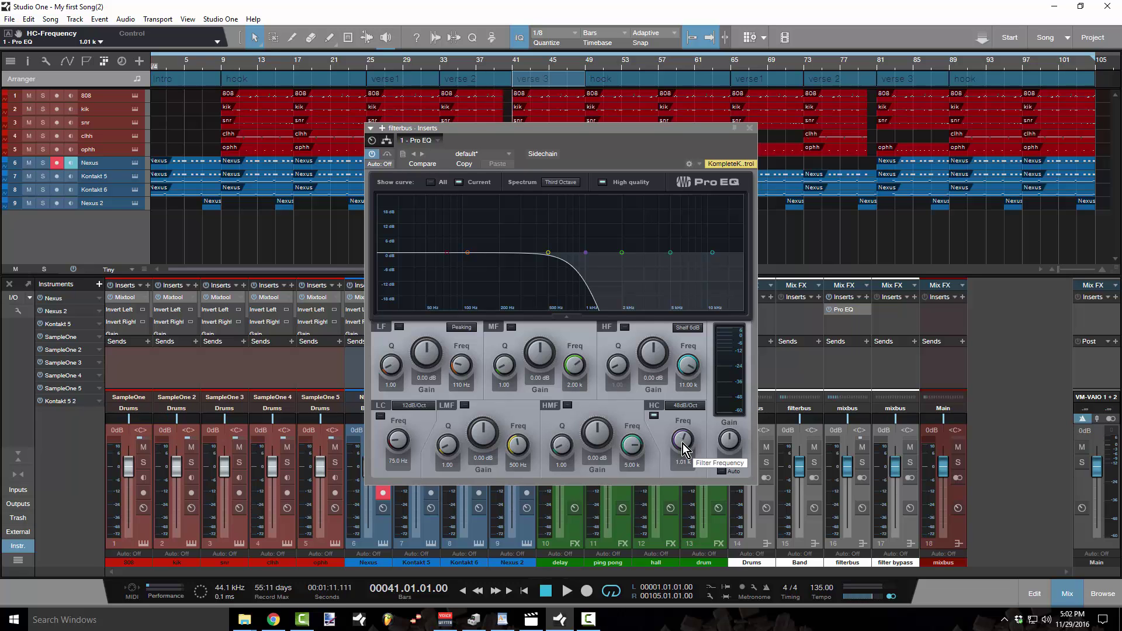
click(485, 65)
drag(685, 447, 697, 511)
drag(687, 450, 684, 309)
key(space)
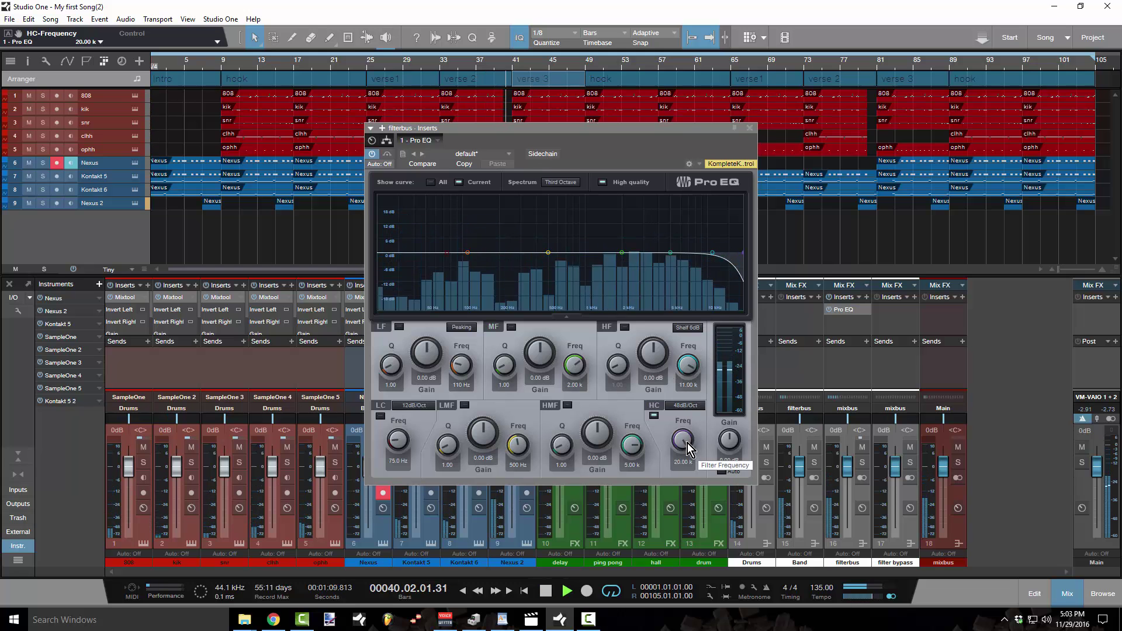
drag(687, 450, 685, 492)
key(space)
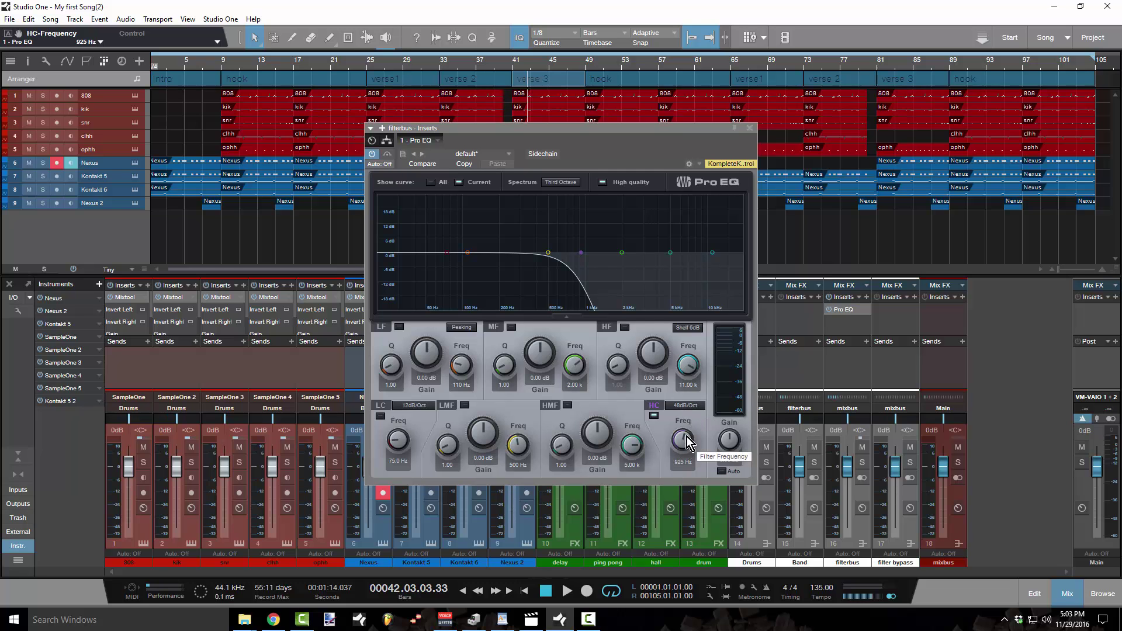
- Add an HC-Frequency automation lane from the knob's context menu and close the Pro EQ window
right_click(686, 437)
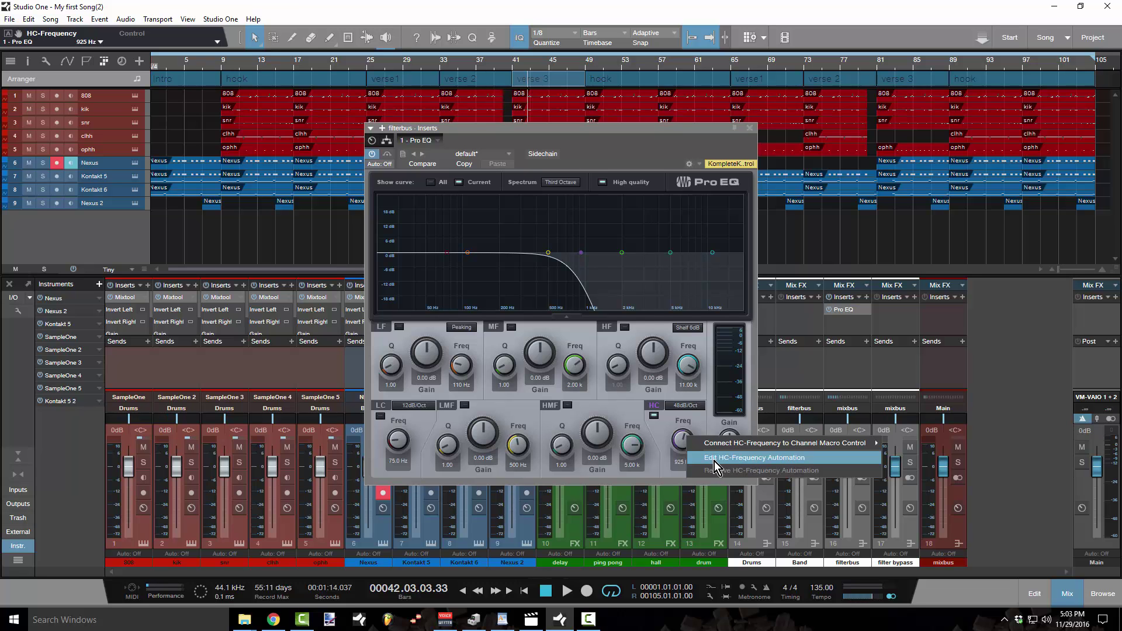
click(783, 461)
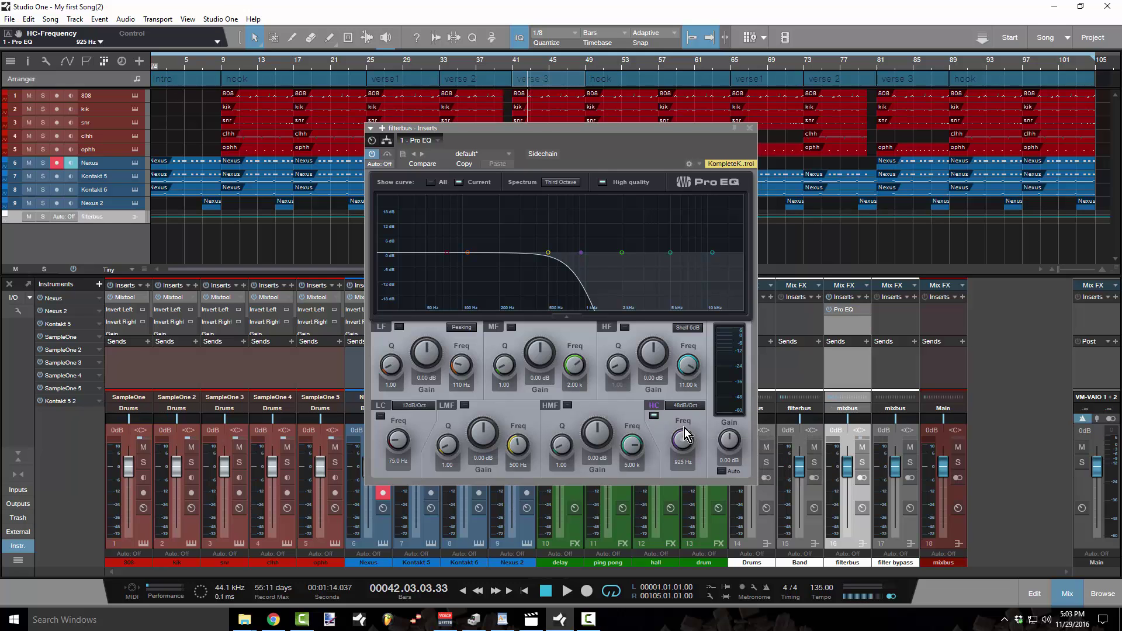
click(750, 128)
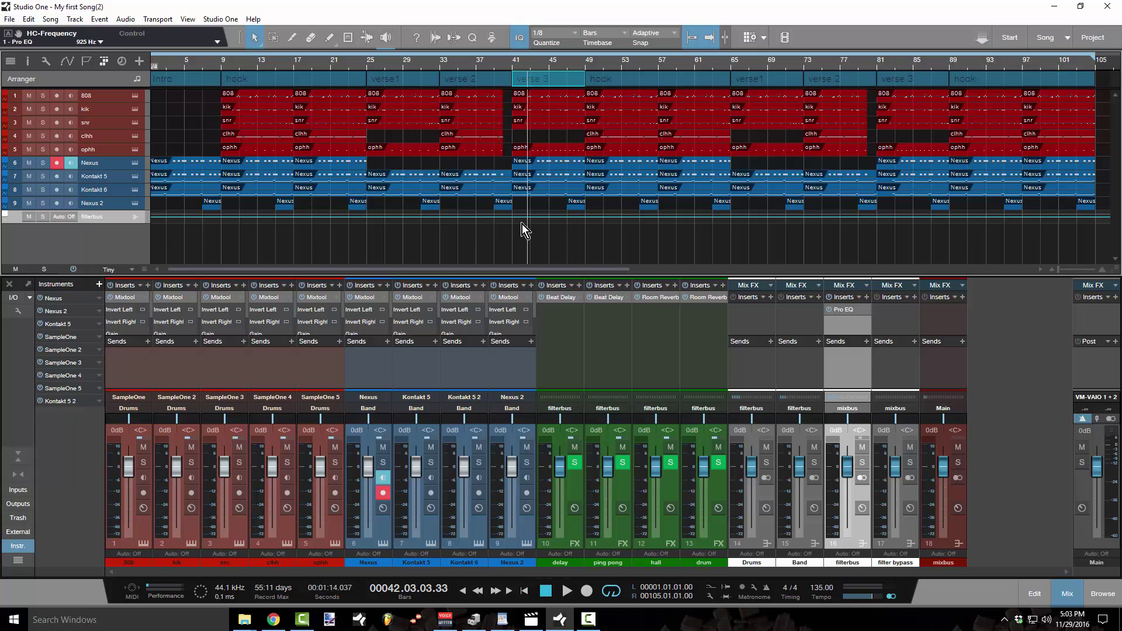
scroll(565, 228, up, 5)
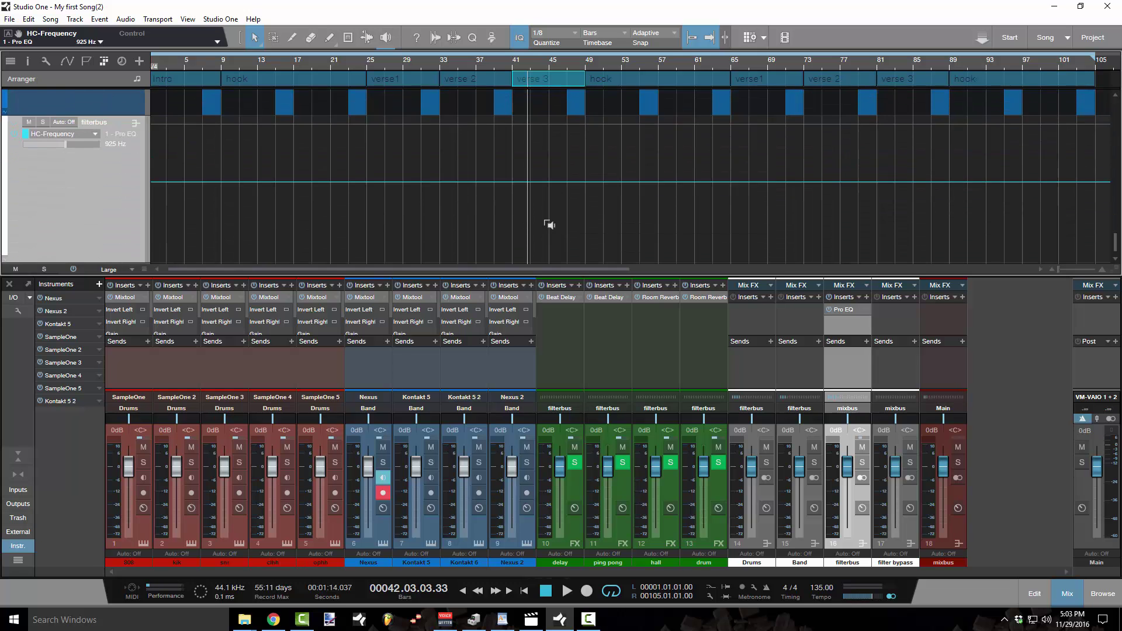
- Draw HC-Frequency points: 20 kHz before bar 41, a drop at bar 41, 20 kHz at bar 49, then play back
click(512, 183)
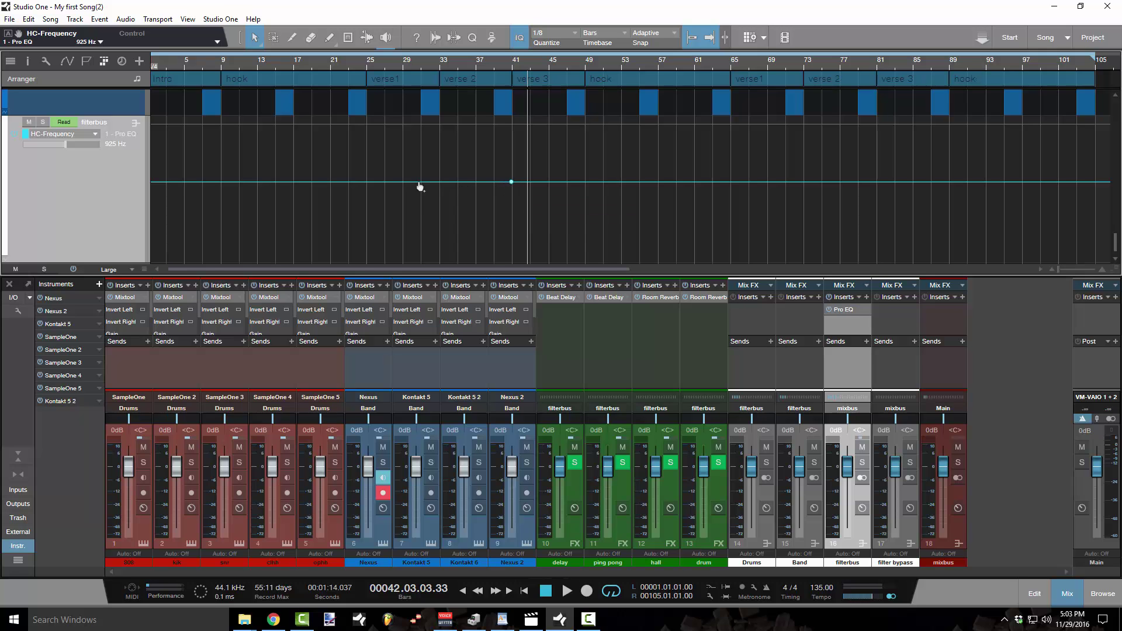
drag(419, 183, 428, 115)
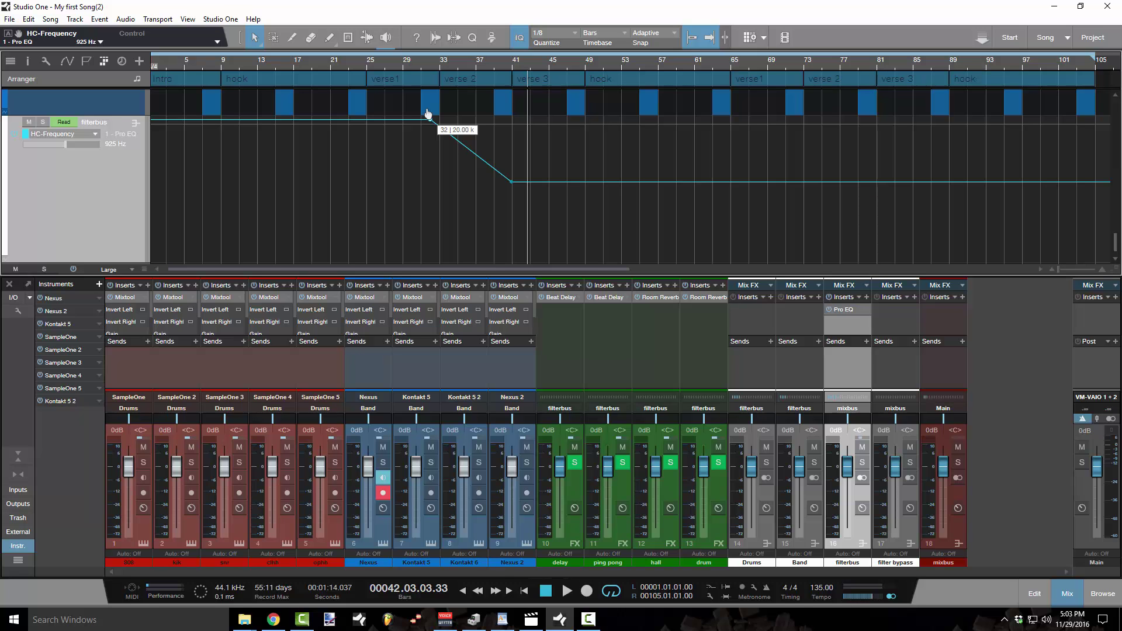
drag(429, 115, 511, 83)
scroll(629, 173, down, 3)
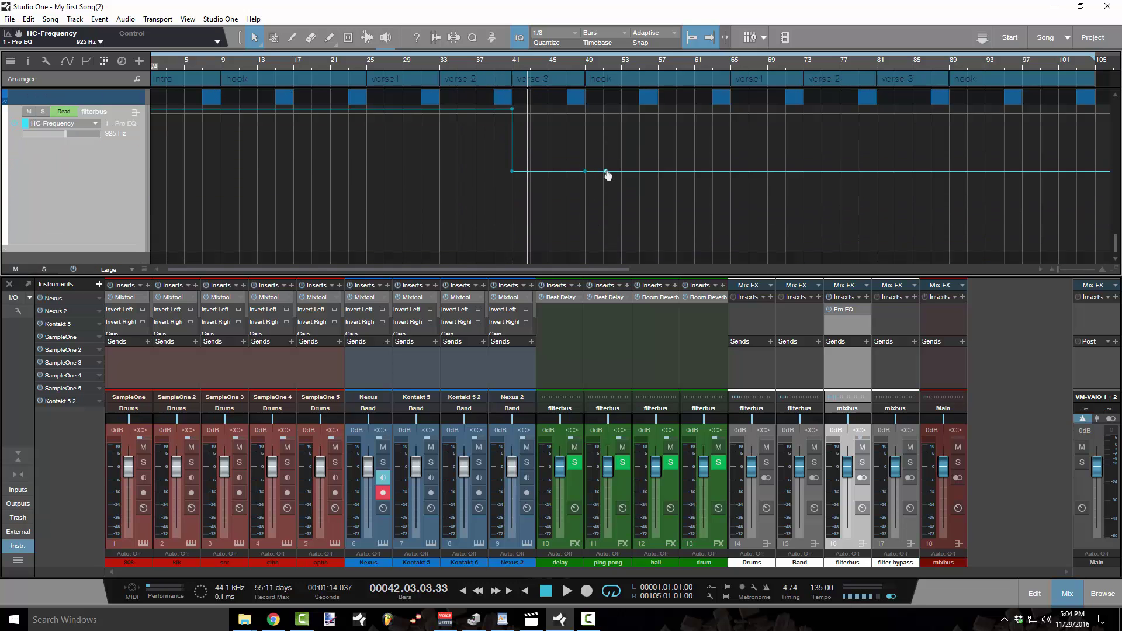
drag(609, 166, 584, 95)
click(563, 61)
key(space)
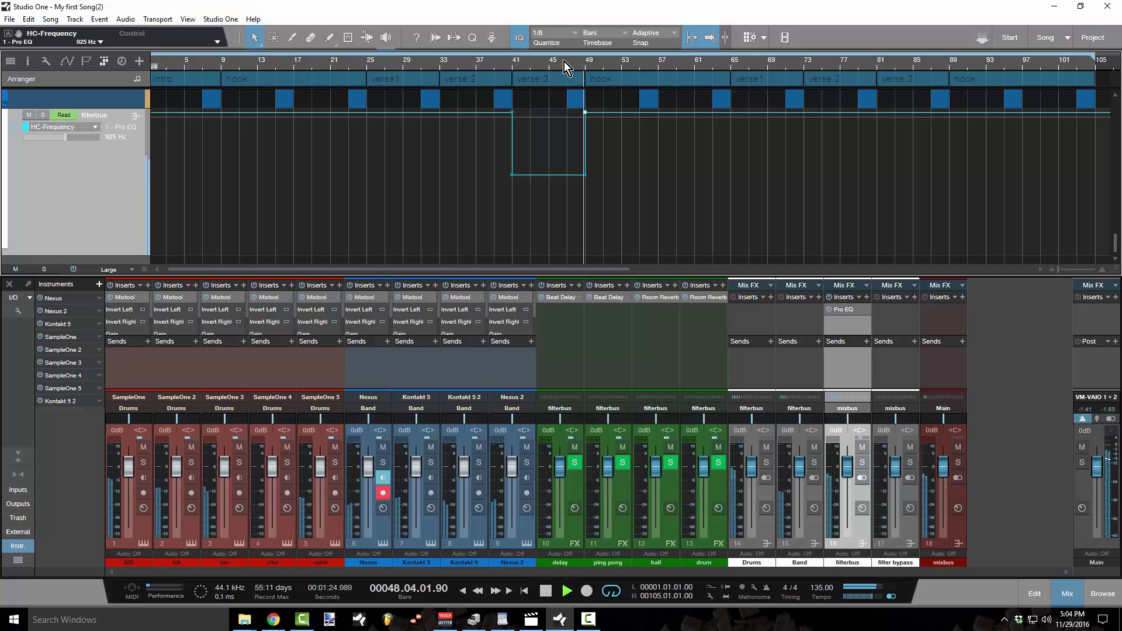
click(487, 62)
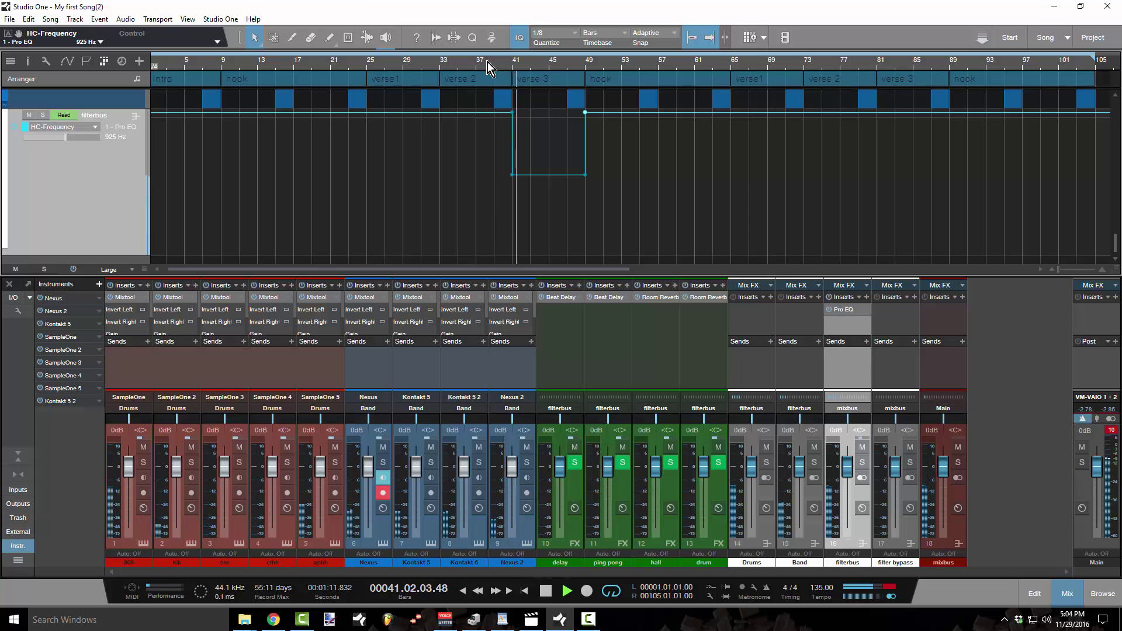
key(space)
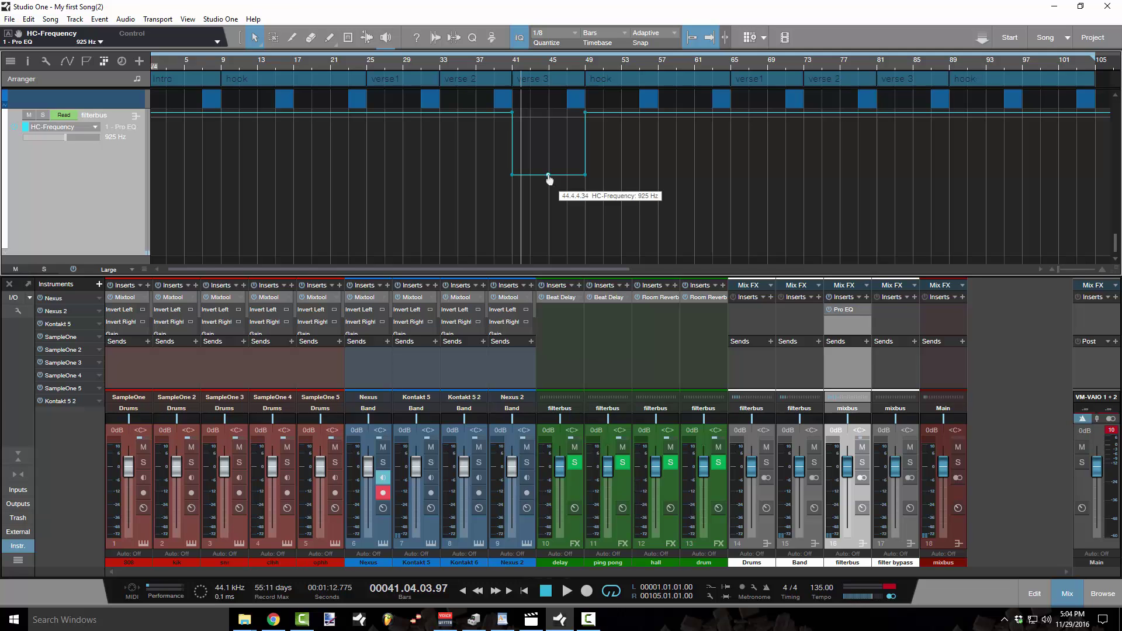
- Add a point at bar 45 raising the cutoff to 2.06 kHz and audition from bar 41
drag(549, 176, 549, 160)
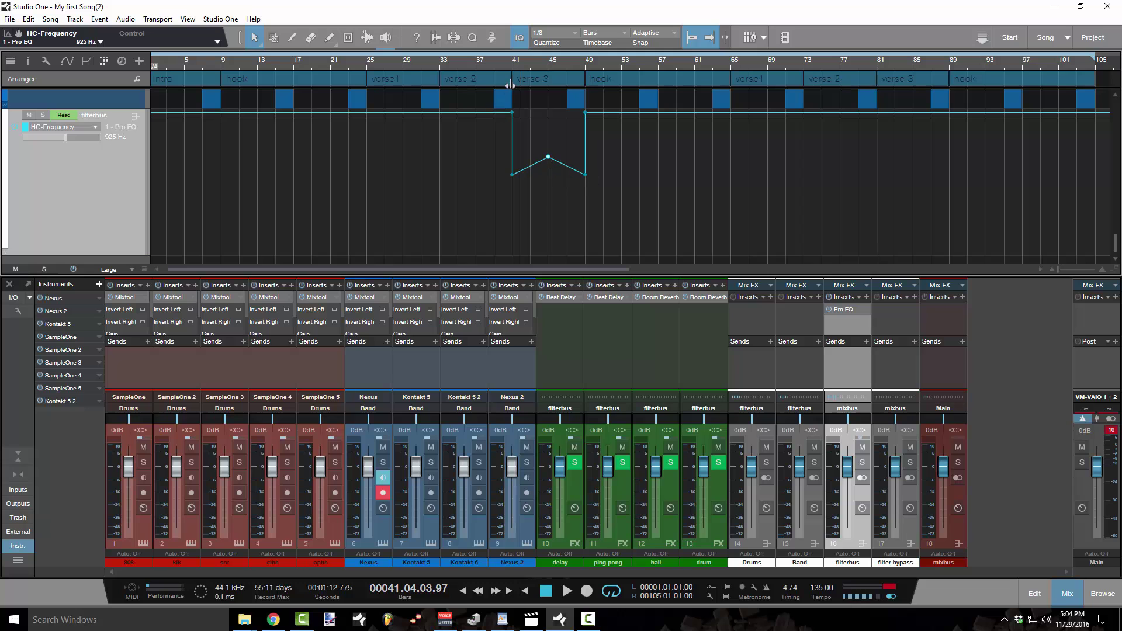
click(512, 68)
key(space)
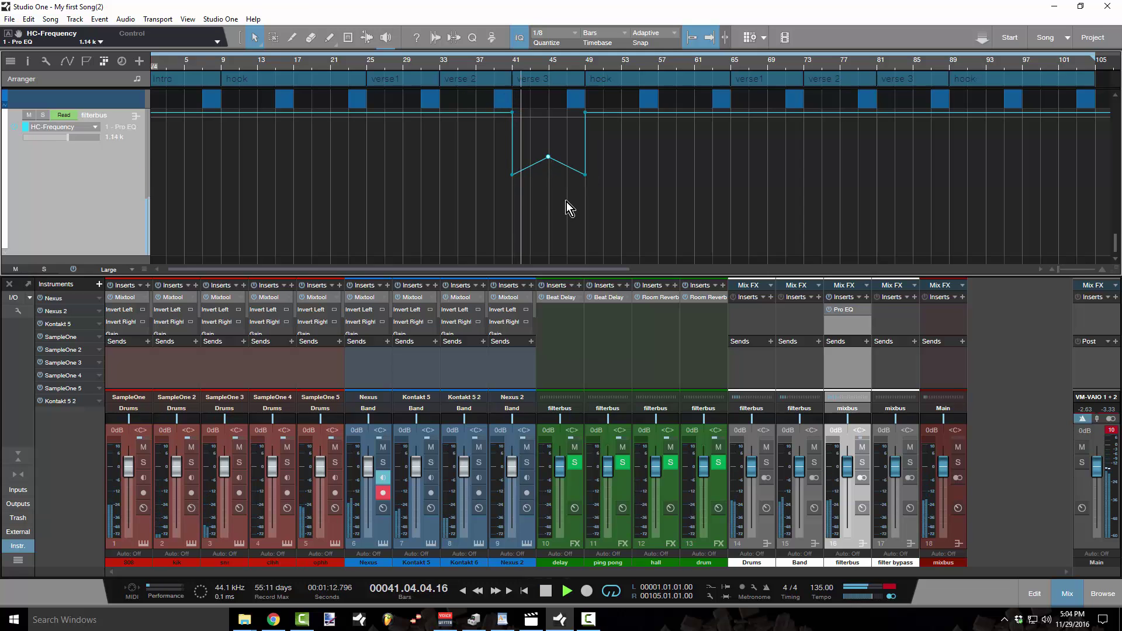
key(space)
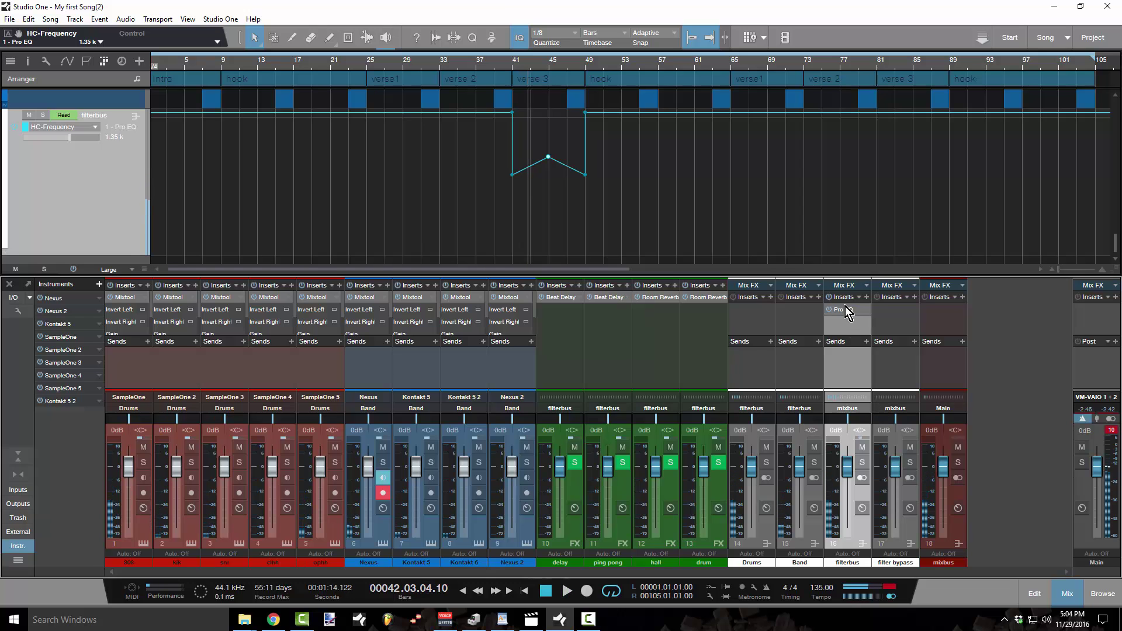
- Reopen the filterbus Pro EQ, move it aside, and play from bar 41 to watch the high-cut follow automation
click(844, 309)
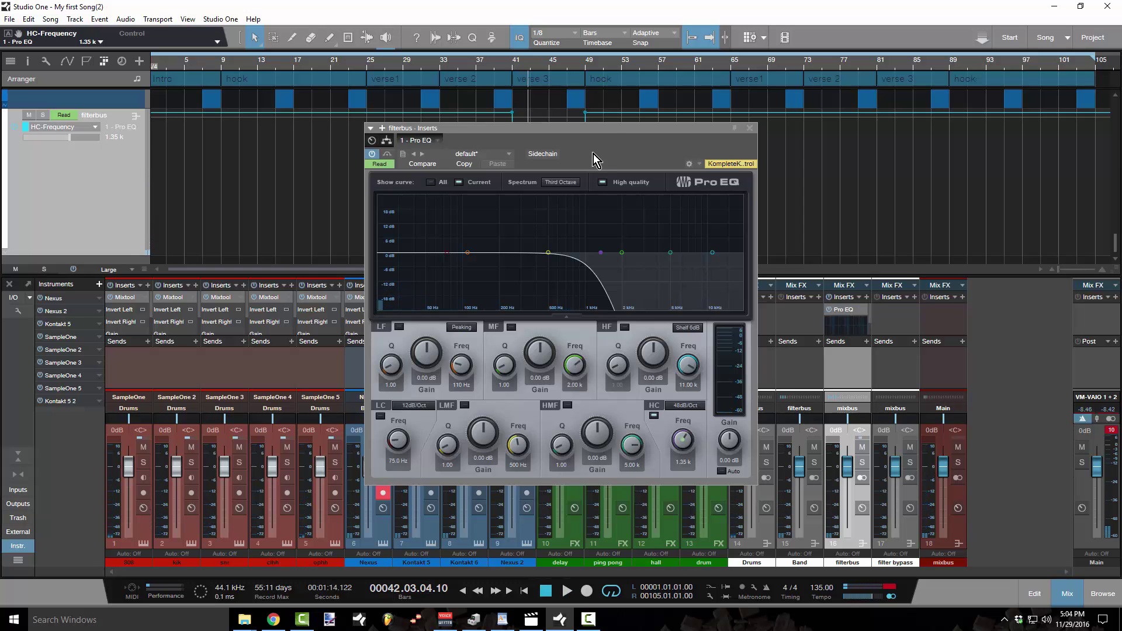
drag(684, 129, 948, 147)
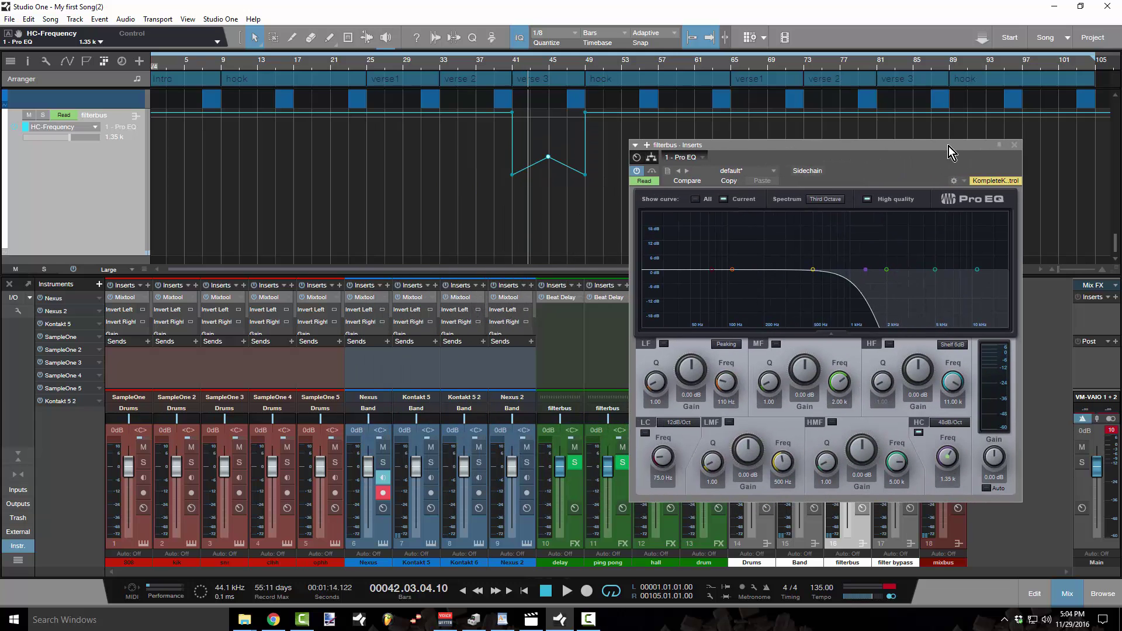
click(510, 68)
key(space)
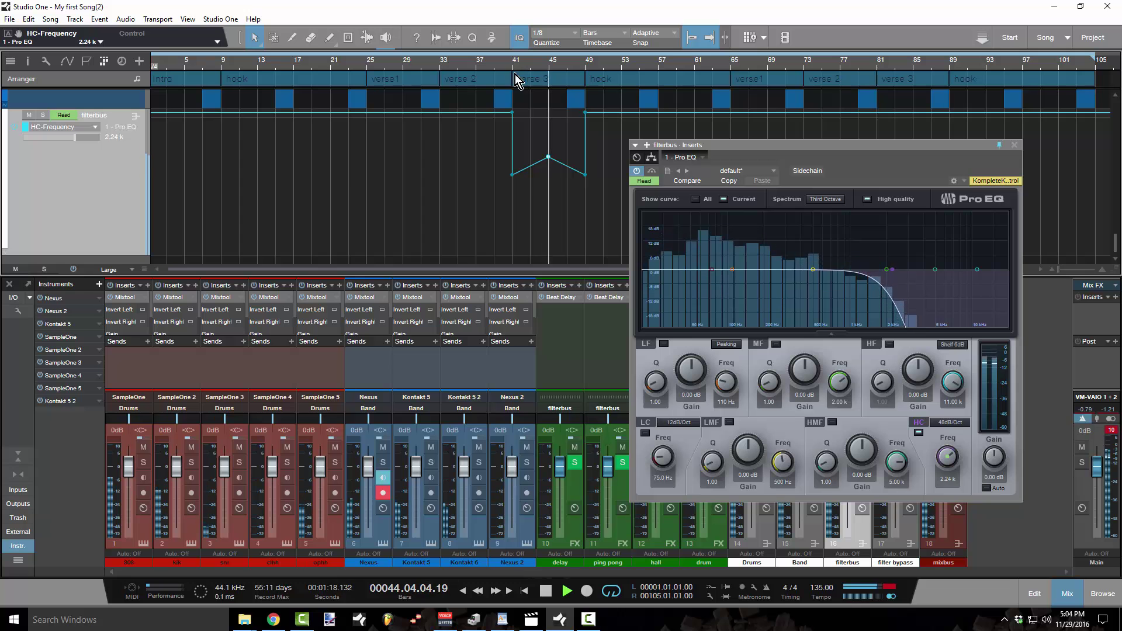
scroll(566, 131, up, 5)
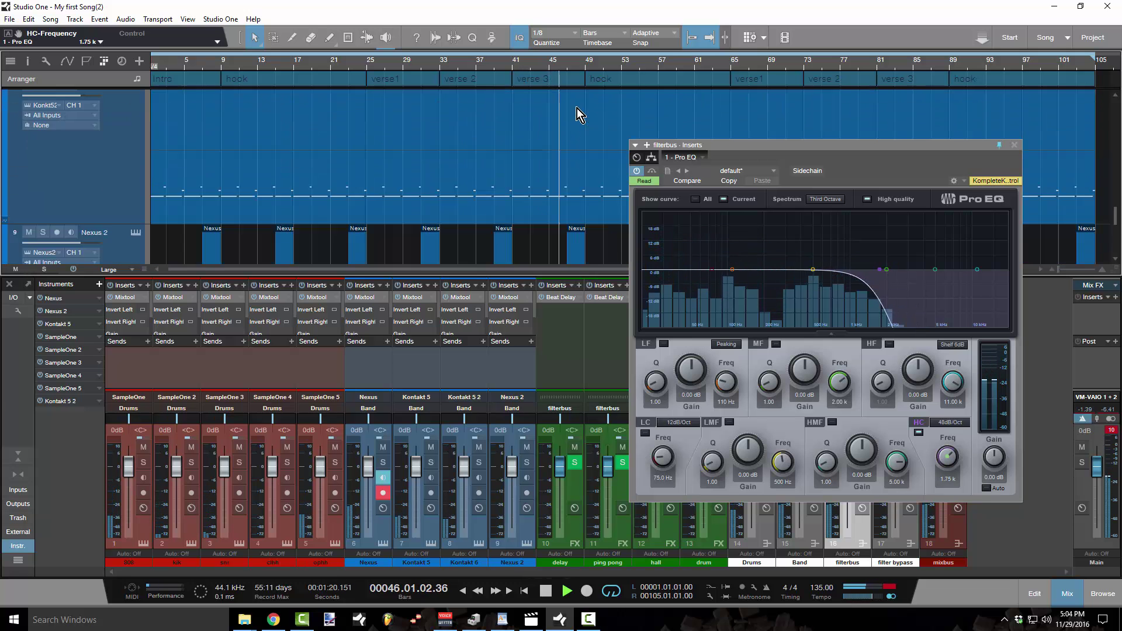
scroll(577, 107, down, 3)
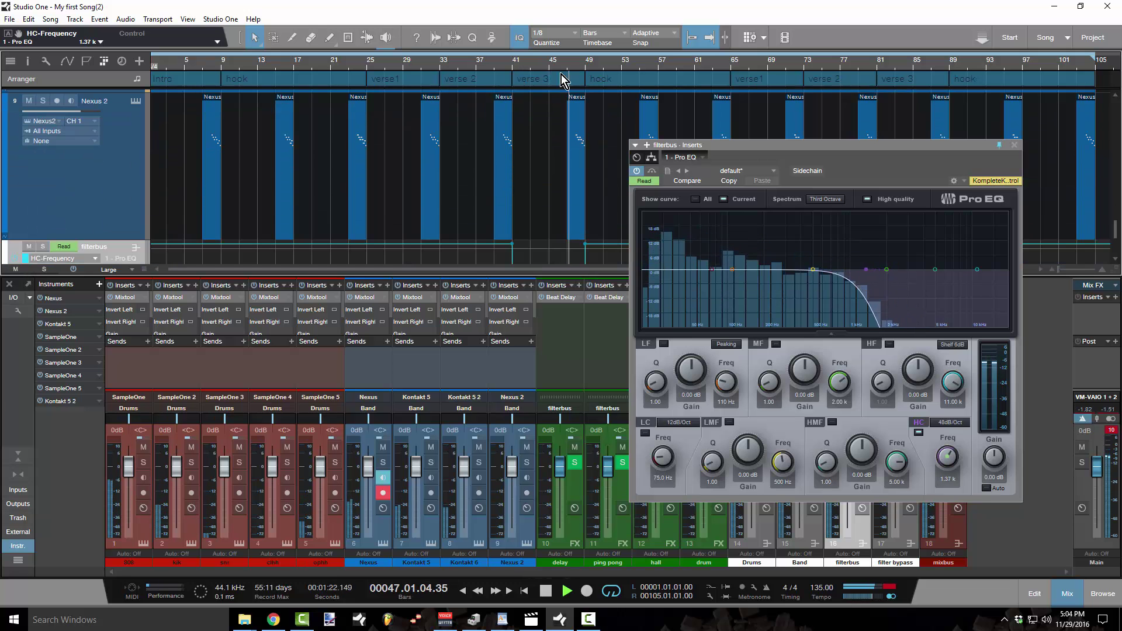
scroll(569, 75, up, 5)
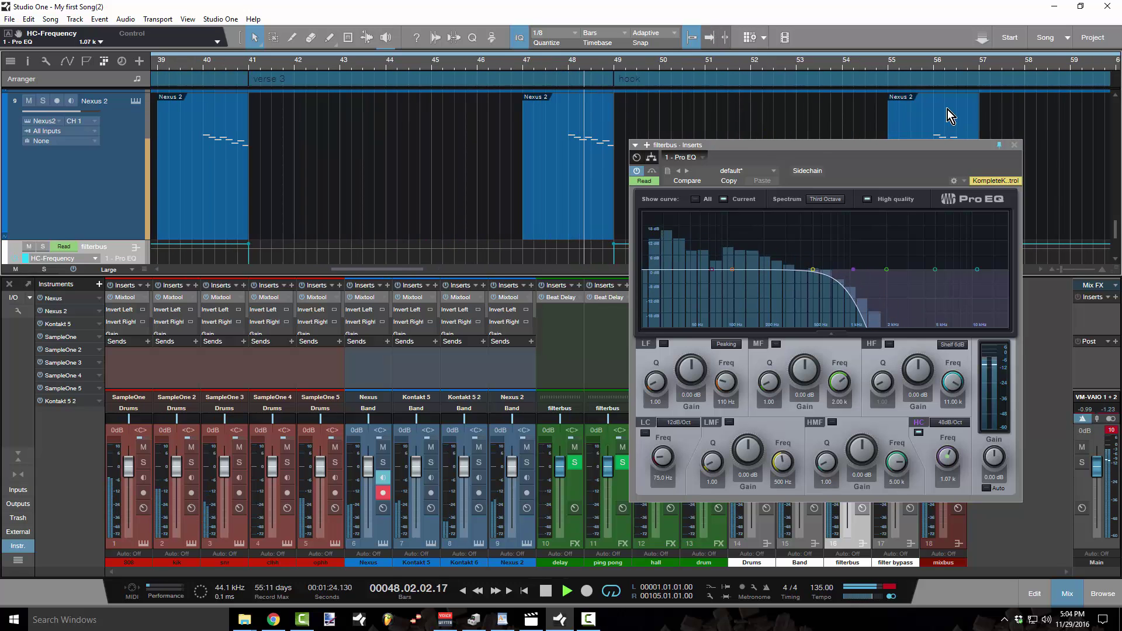
- Close the Pro EQ, stop playback, and delete the verse 3 arranger section at bars 81–89
click(1014, 145)
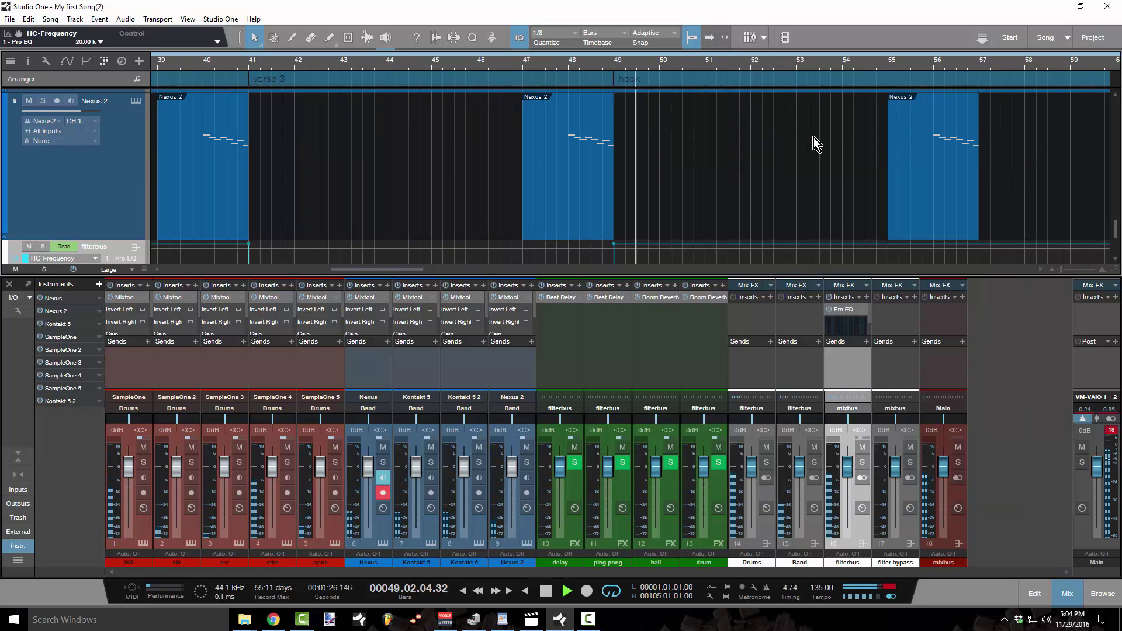
key(space)
scroll(659, 95, up, 3)
scroll(658, 95, down, 6)
scroll(688, 169, down, 2)
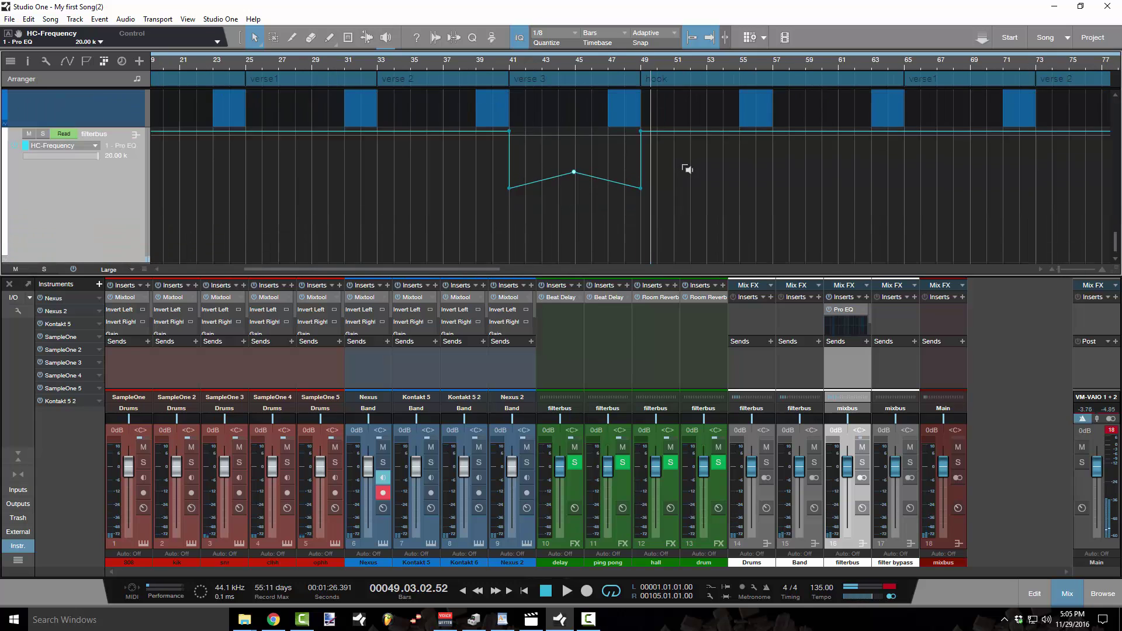
scroll(687, 169, down, 3)
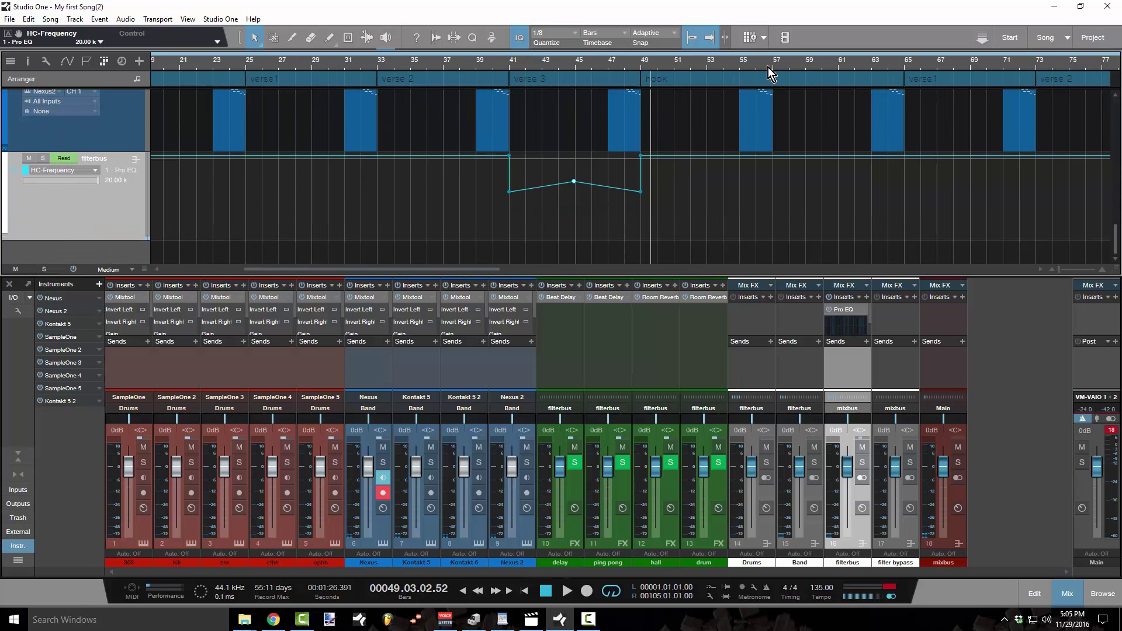
scroll(767, 65, down, 6)
scroll(734, 170, up, 2)
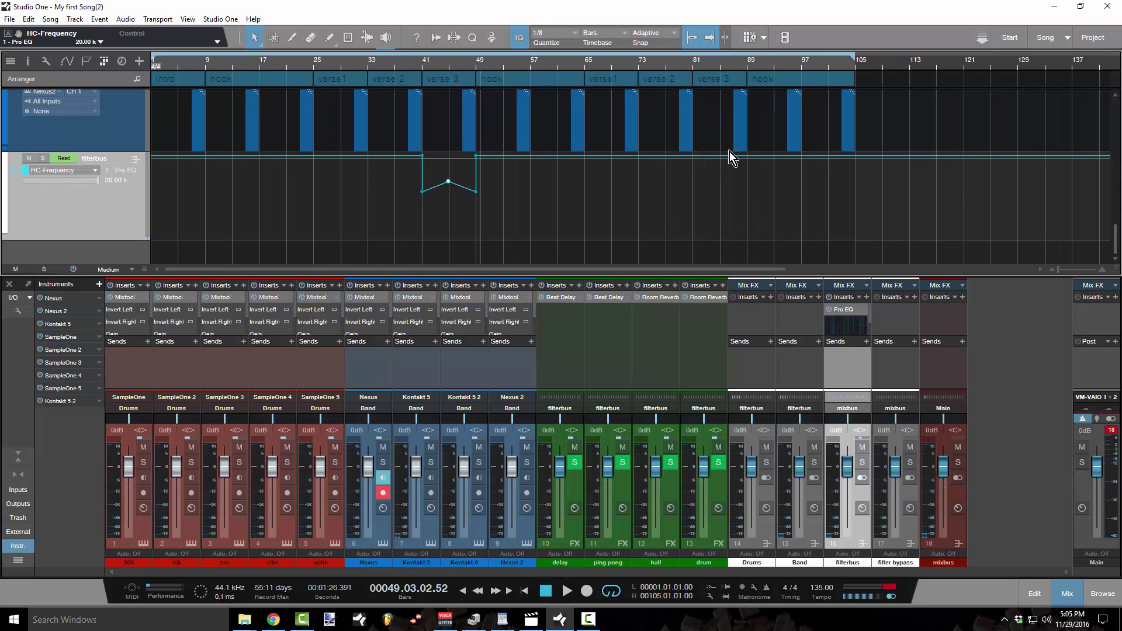
click(724, 79)
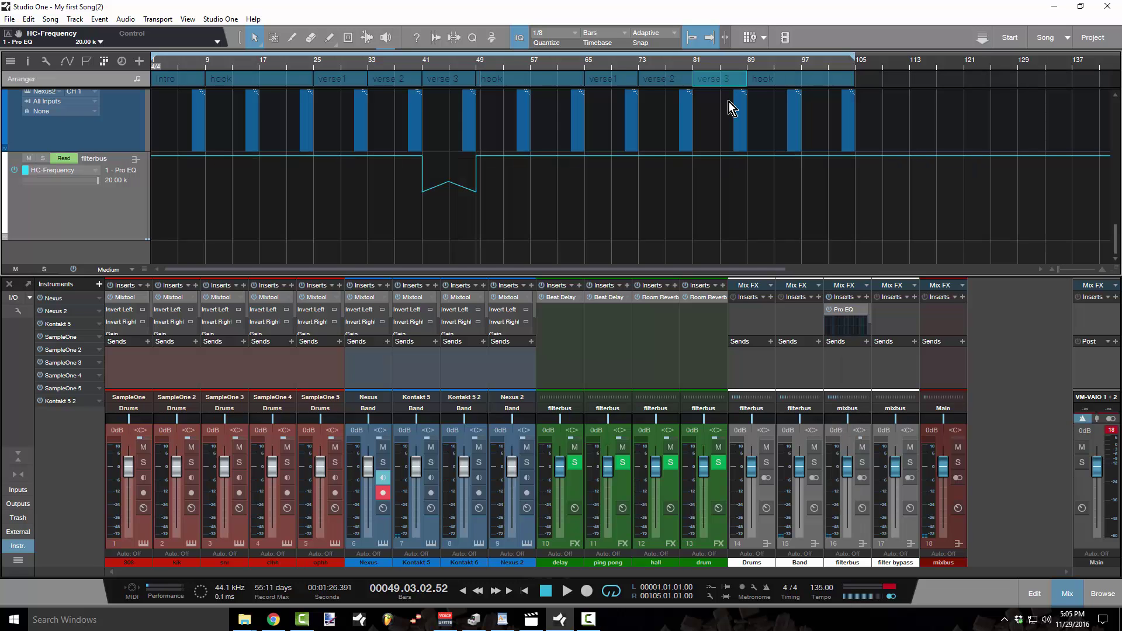
key(Delete)
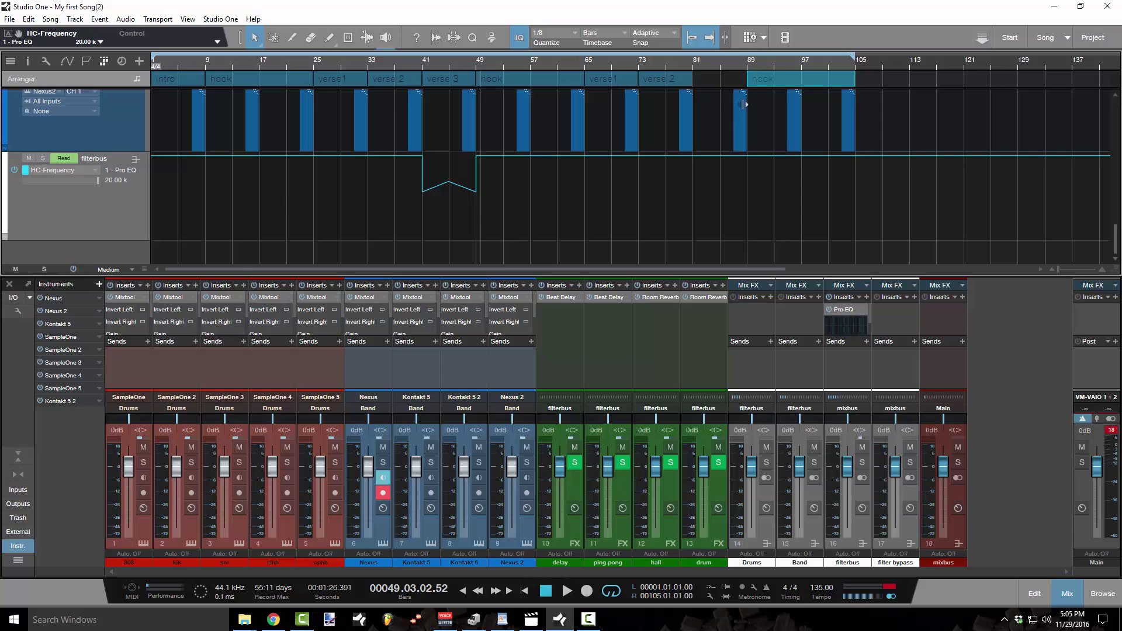
- Shrink track heights and delete all events across every track in bars 81–89
scroll(732, 109, up, 3)
scroll(734, 117, down, 2)
key(shift+w)
key(shift+w)
drag(740, 219, 709, 100)
key(Delete)
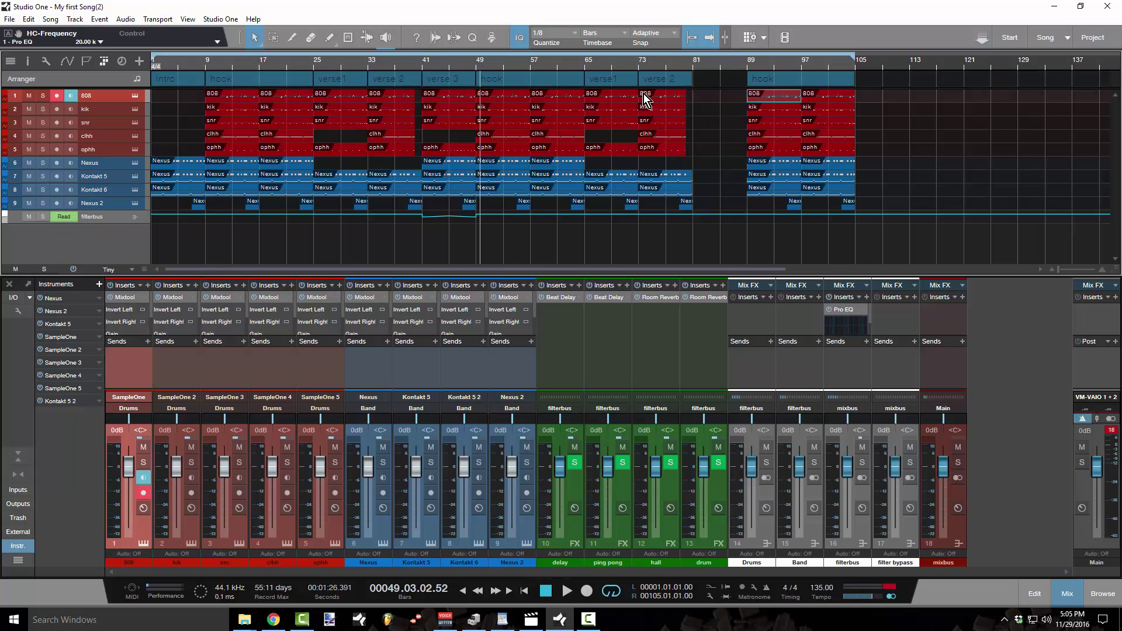
- Copy the verse 3 arranger section to bar 81 and audition it from around bar 79
click(451, 76)
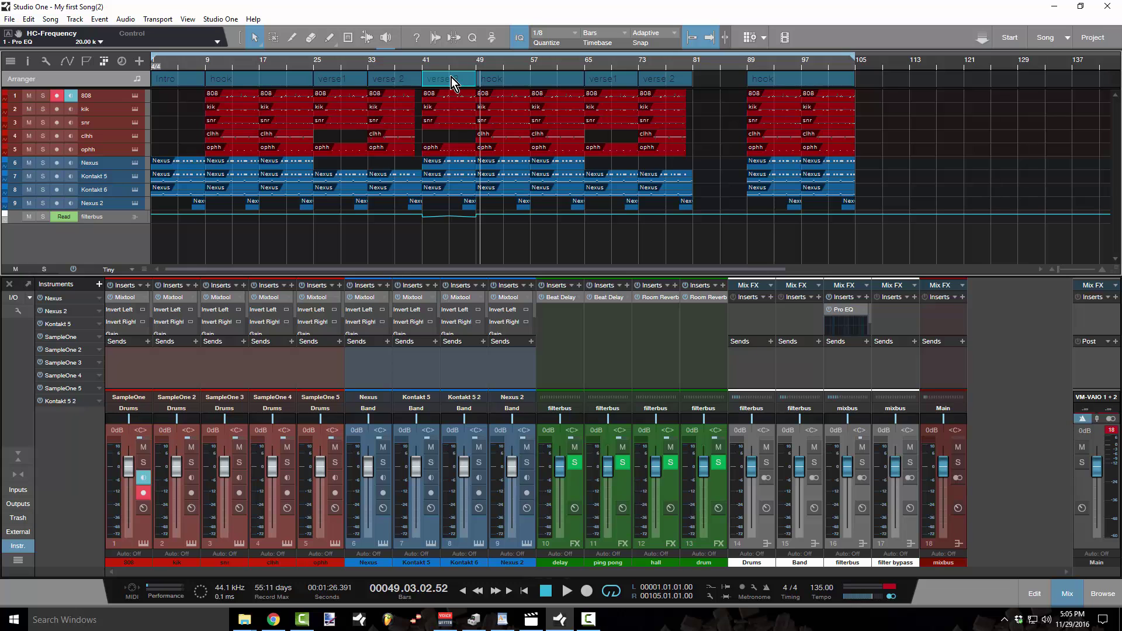
drag(451, 77, 704, 82)
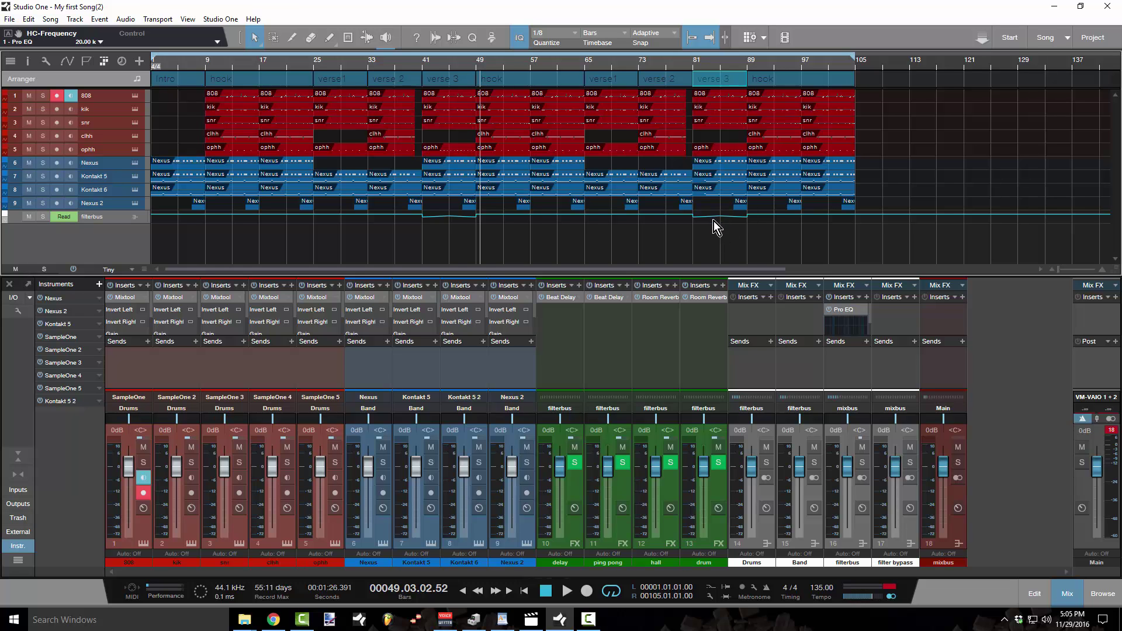
click(681, 66)
key(space)
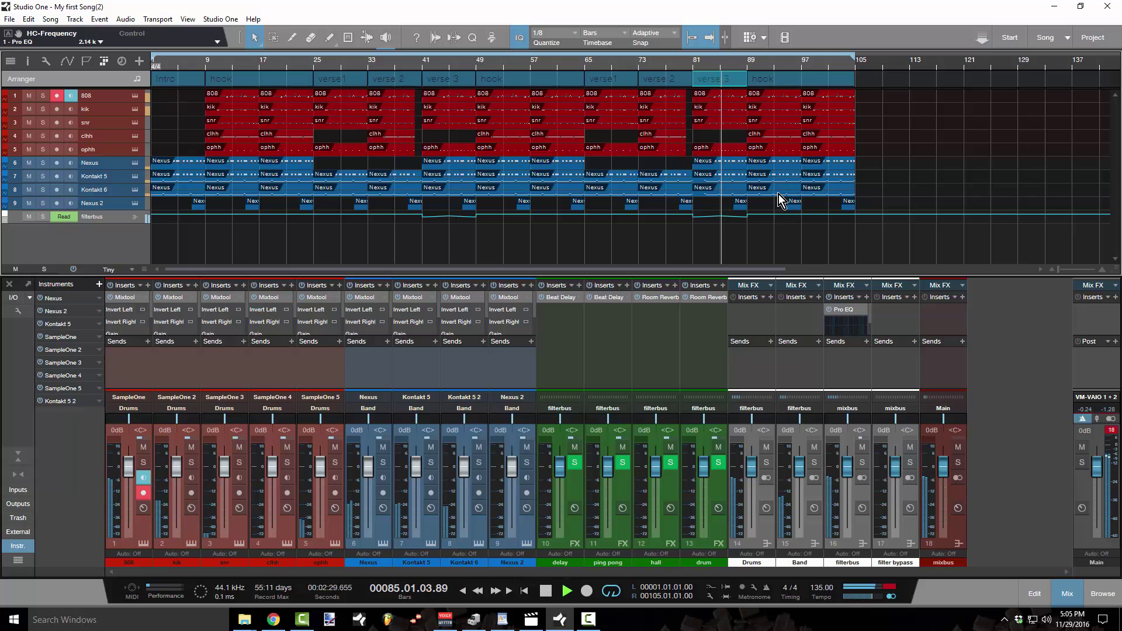
key(space)
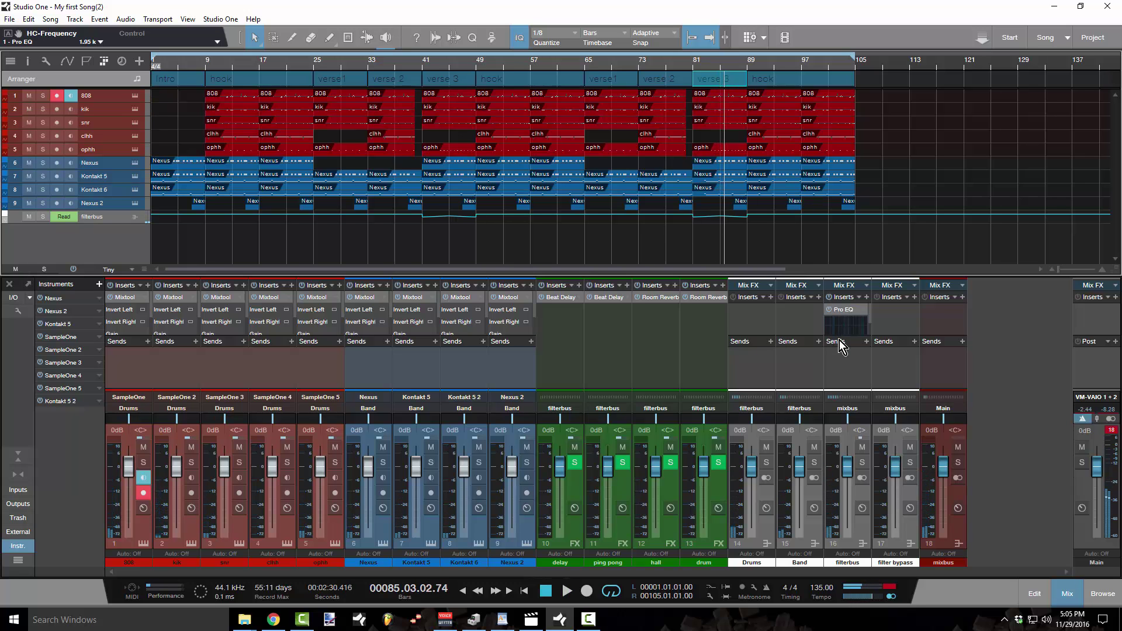
- Enlarge the insert area and add Sugar Bytes Looperator to filterbus's inserts after Pro EQ
drag(844, 338, 834, 374)
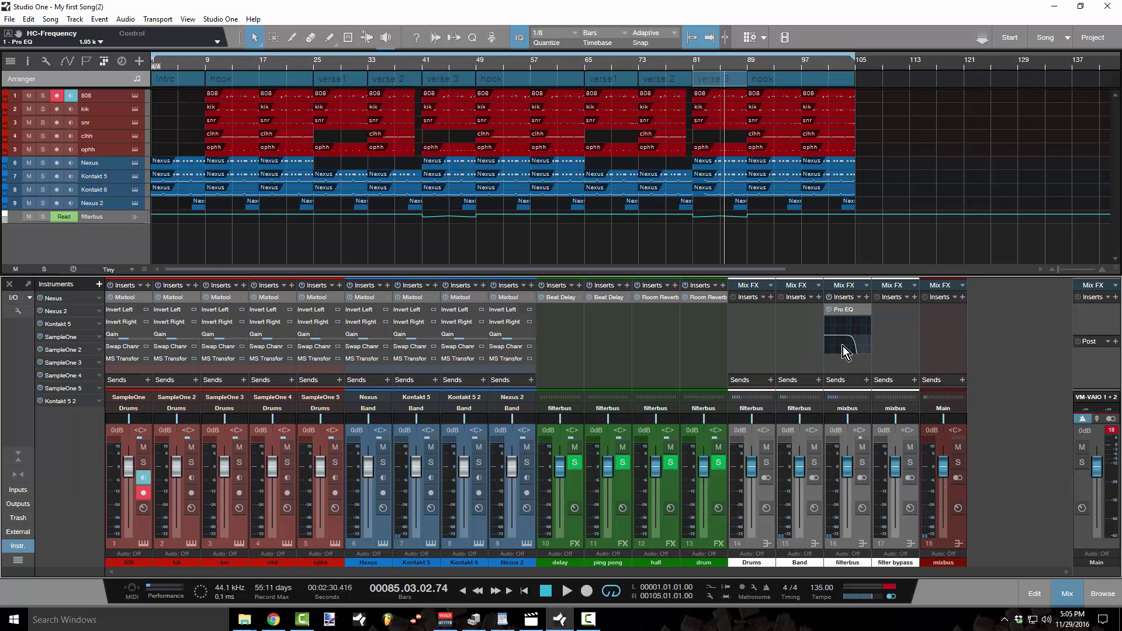
click(868, 297)
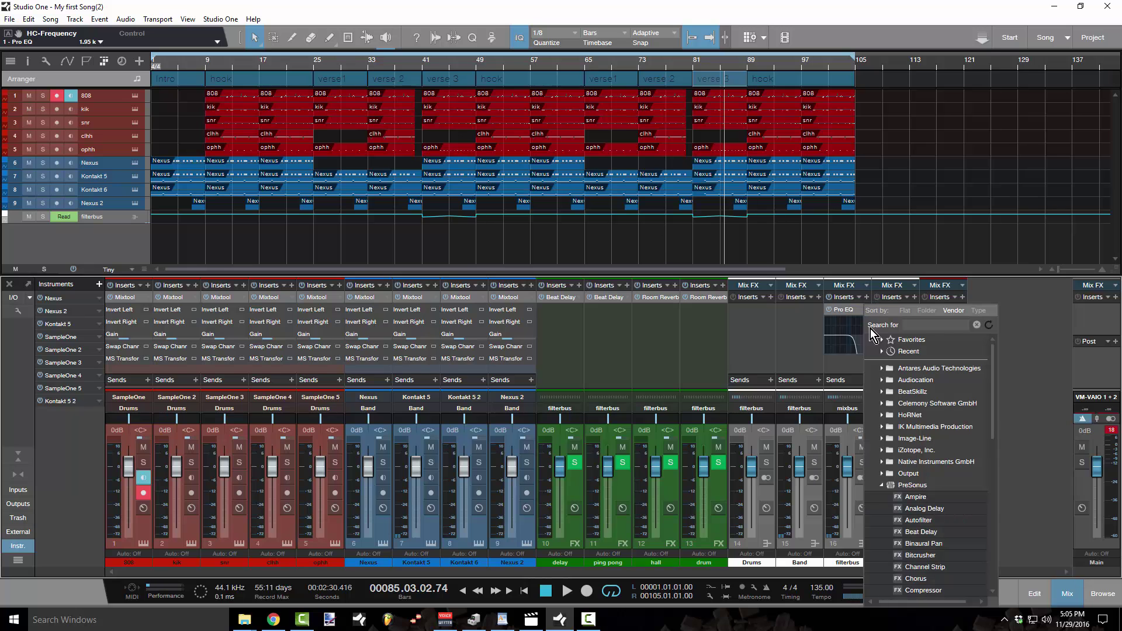
click(875, 485)
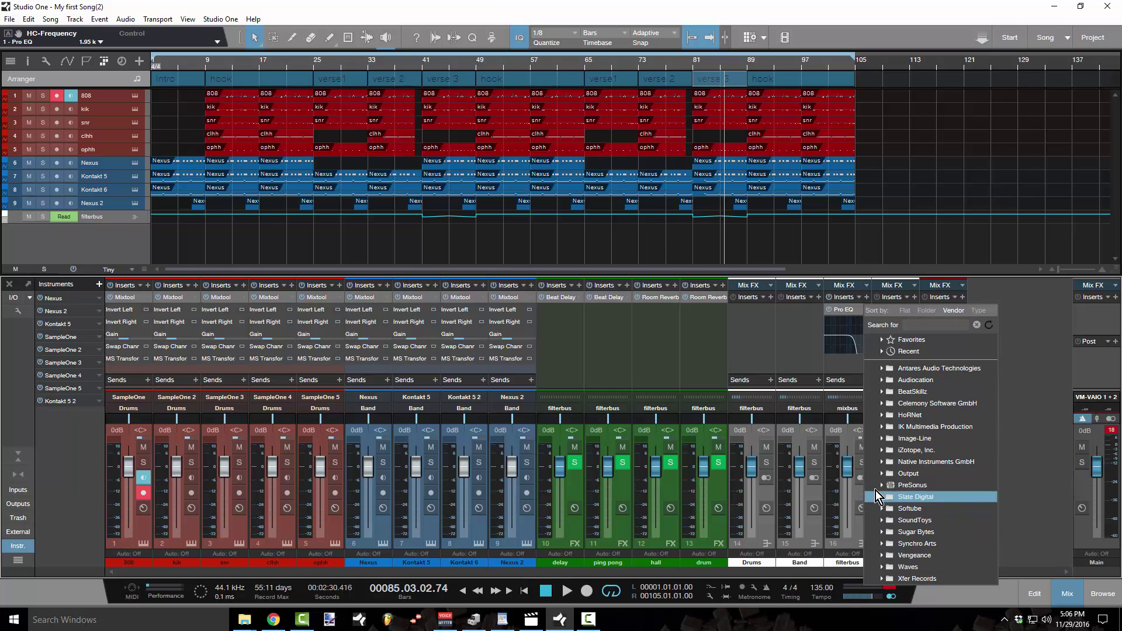
click(886, 534)
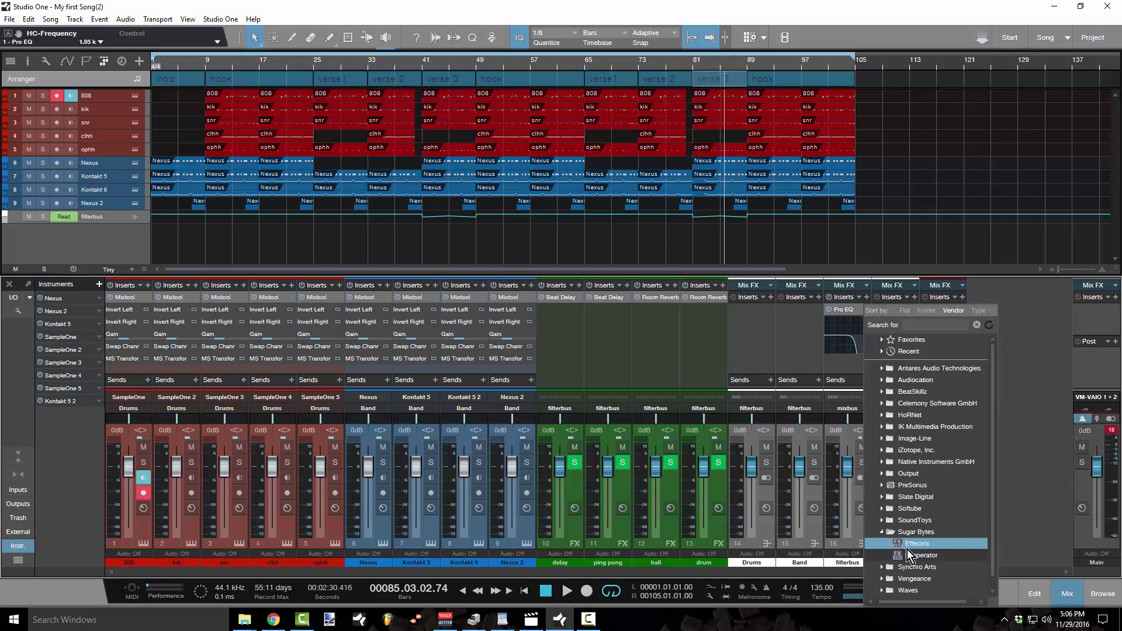
click(907, 554)
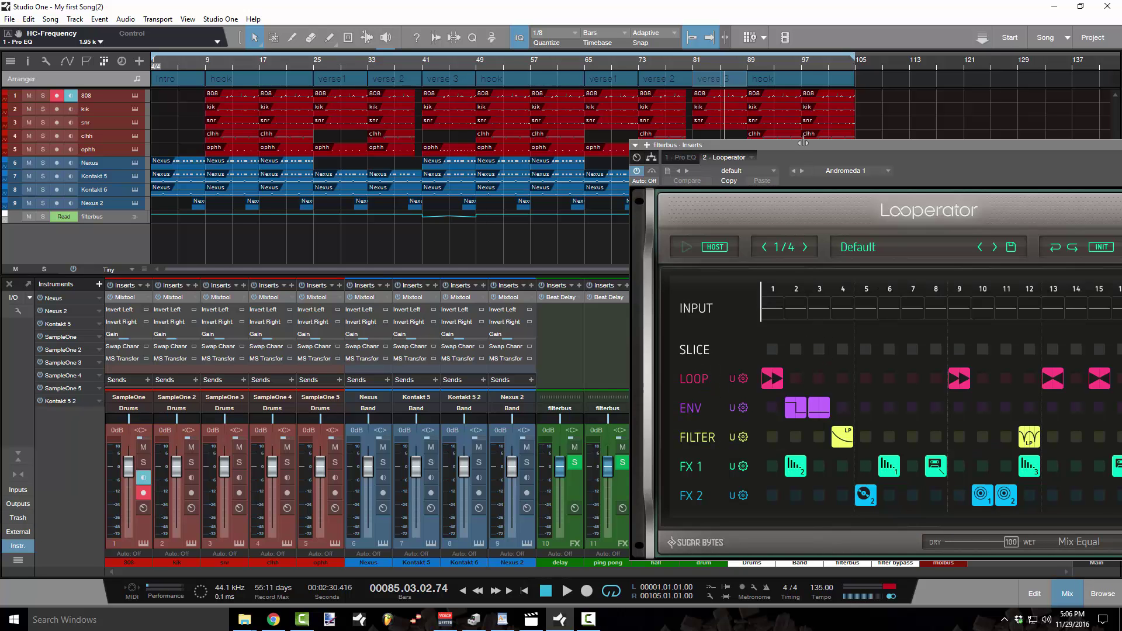
- Reset all of Looperator's step patterns with INIT > Init All
drag(799, 146, 423, 152)
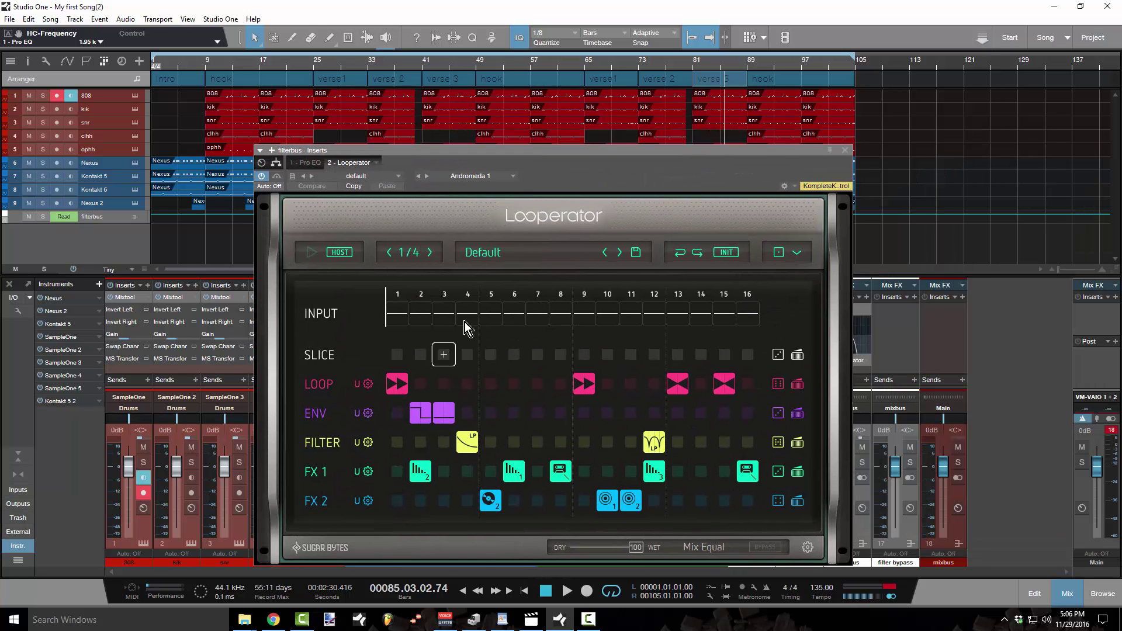
click(735, 254)
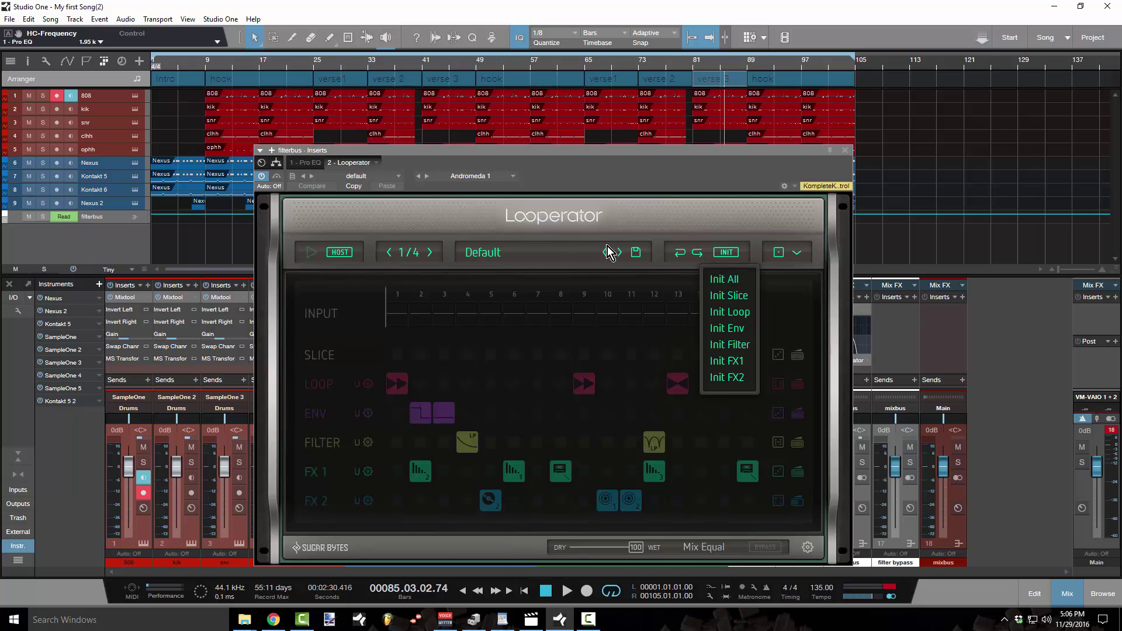
click(710, 276)
- Play briefly from bar 65 so Looperator receives the filterbus audio
drag(601, 146, 610, 249)
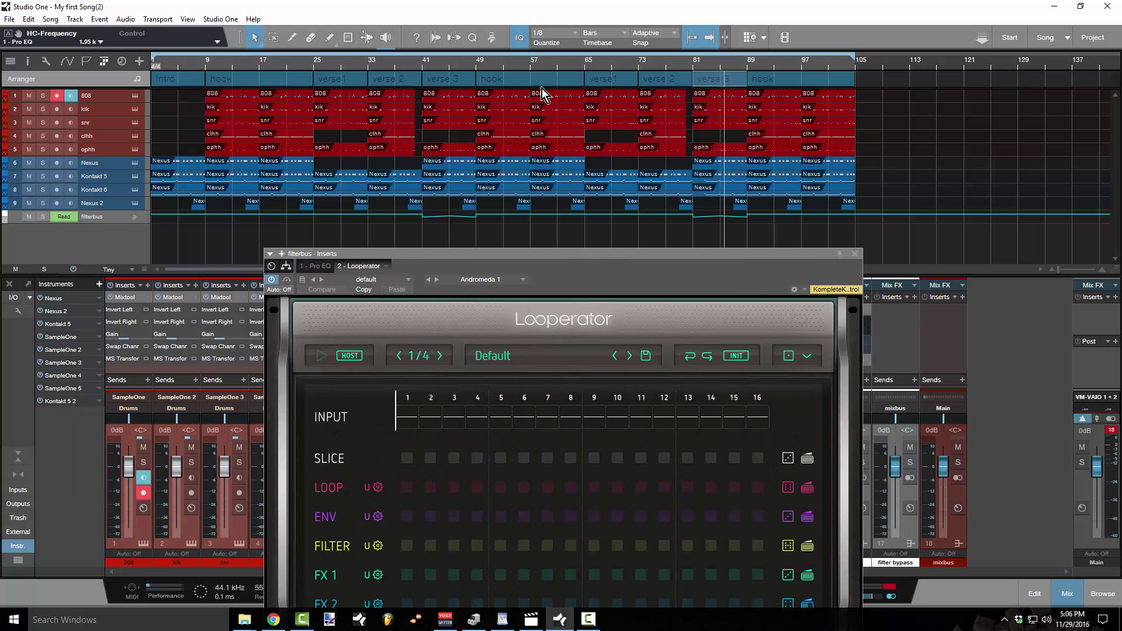
click(587, 66)
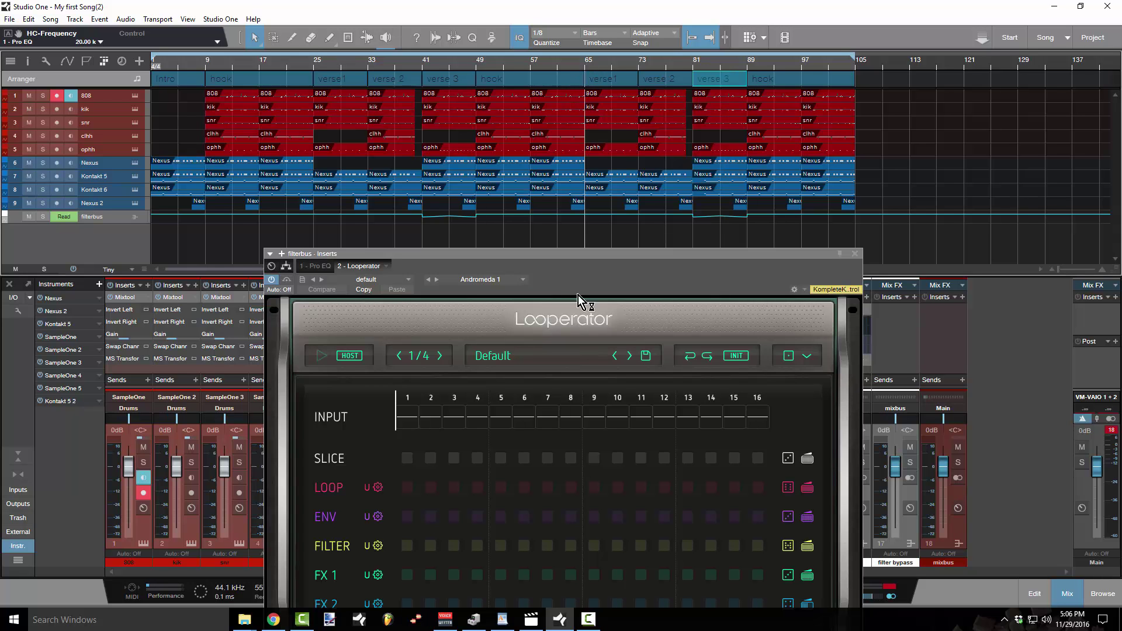
drag(668, 259, 500, 258)
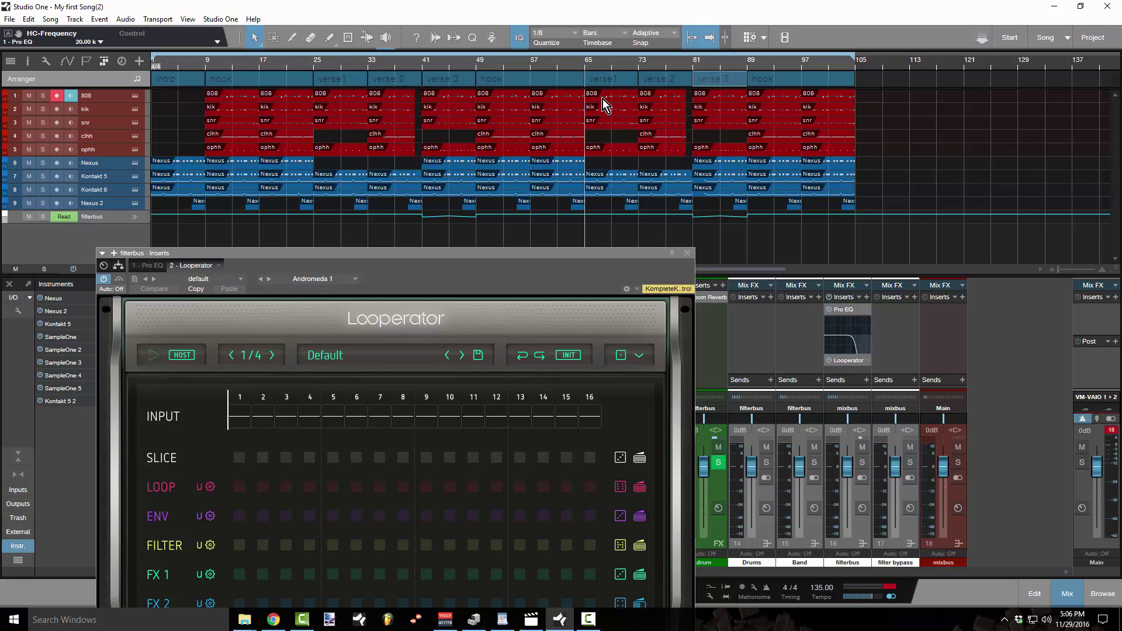
key(space)
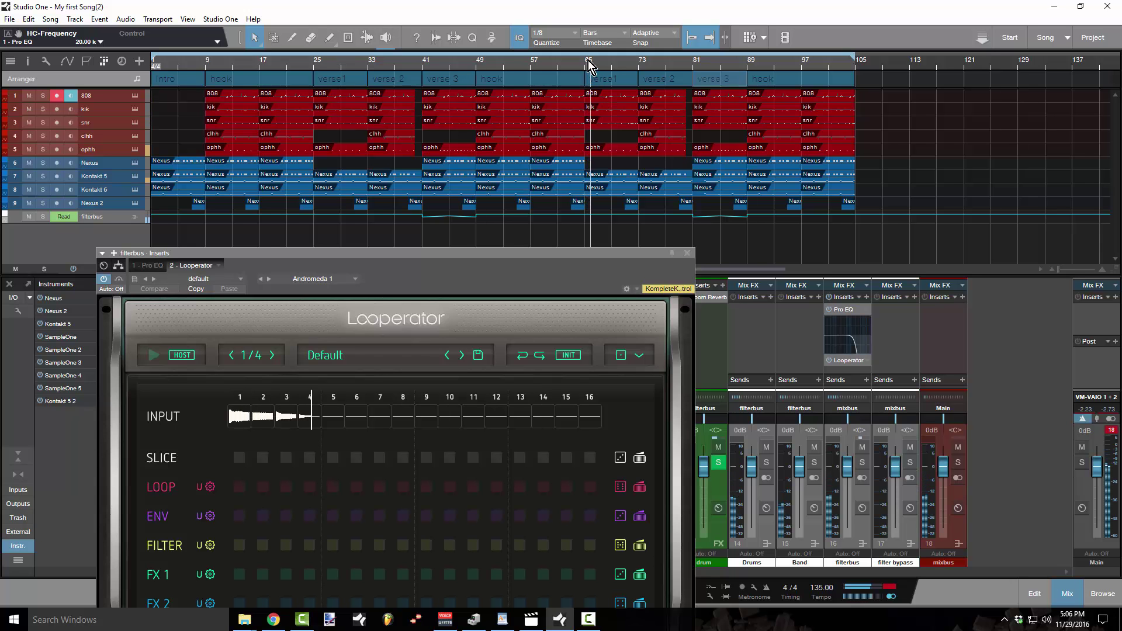
scroll(588, 76, up, 4)
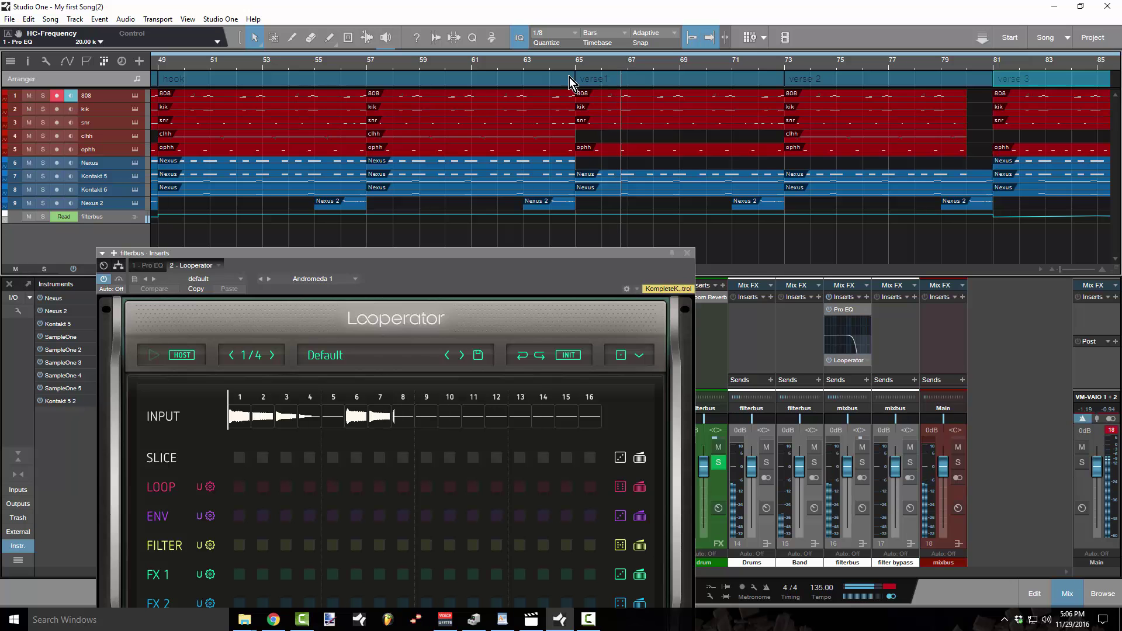
key(space)
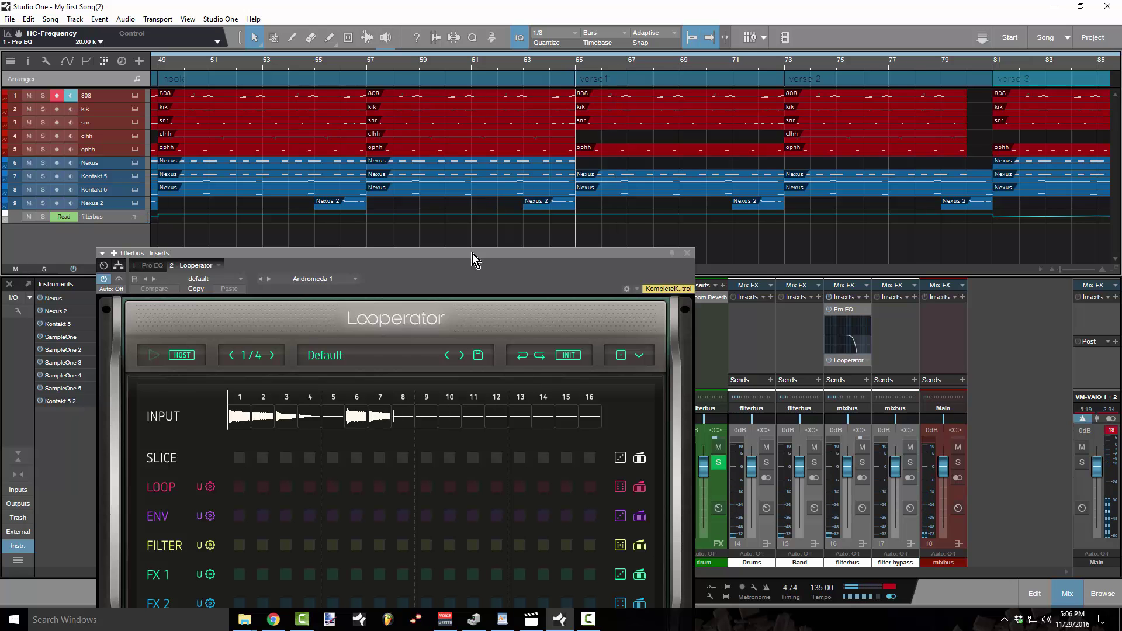
- Place tape-stop effects on FX 1 steps 5–6 and 13–14, swapping step 5's tape stop for another type
drag(472, 254, 527, 150)
click(386, 478)
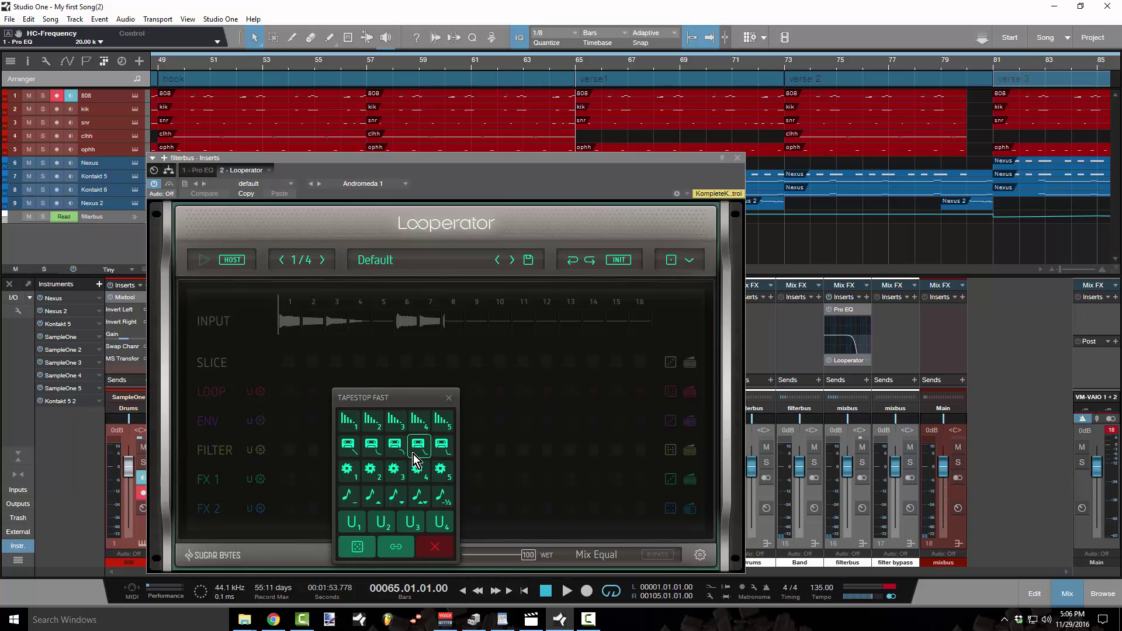
click(396, 459)
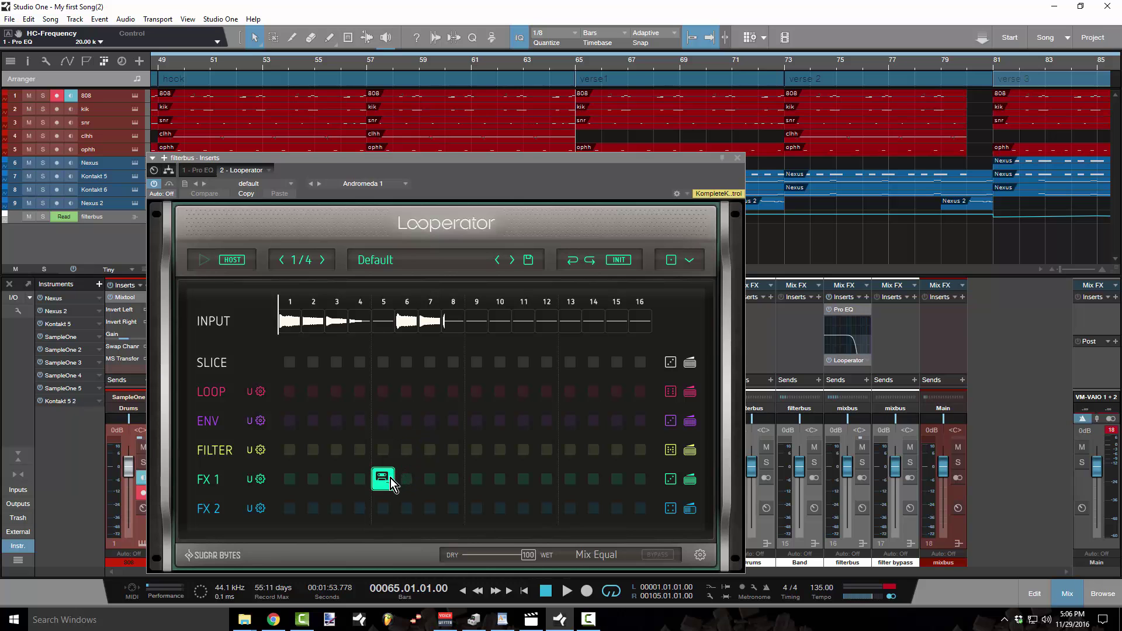
drag(395, 479, 403, 480)
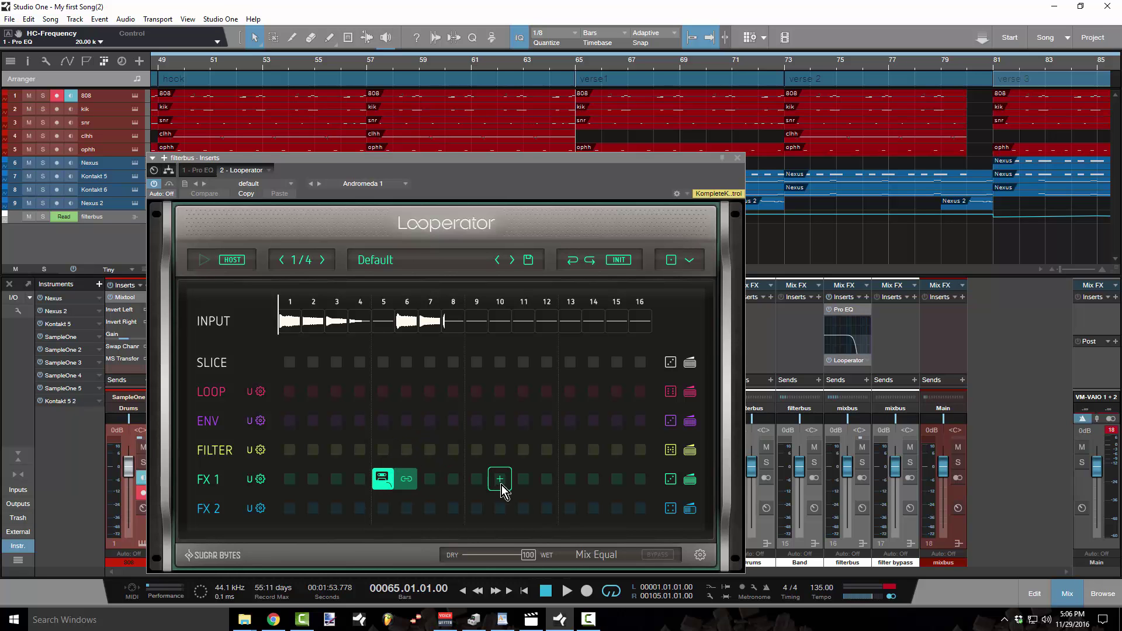
click(566, 486)
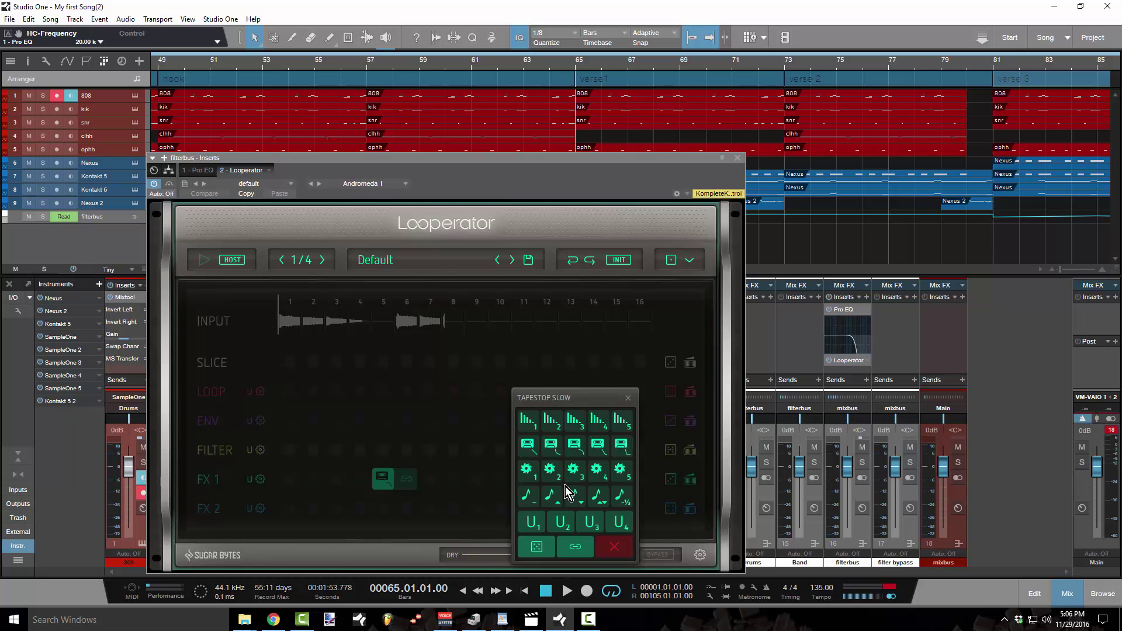
click(554, 459)
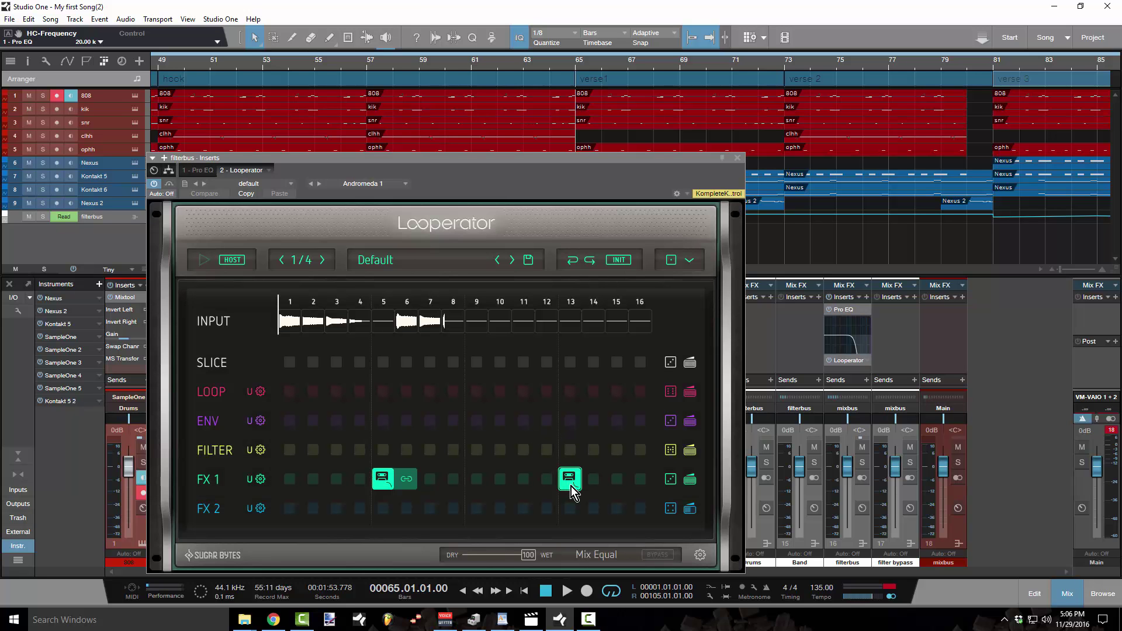
drag(582, 486, 591, 485)
right_click(383, 479)
click(385, 480)
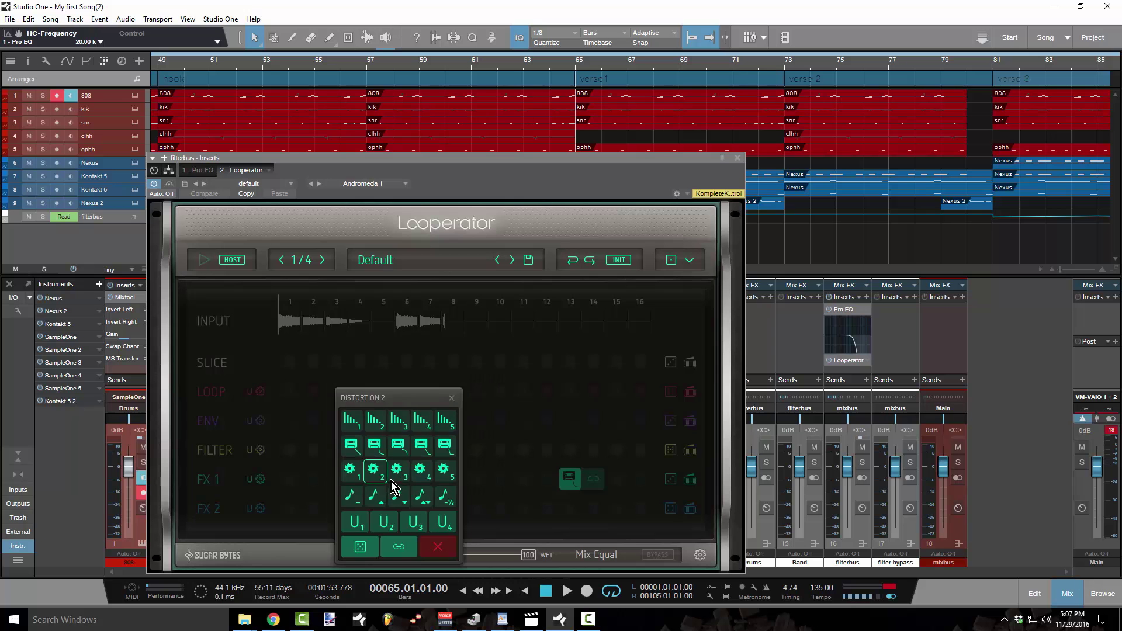
click(370, 449)
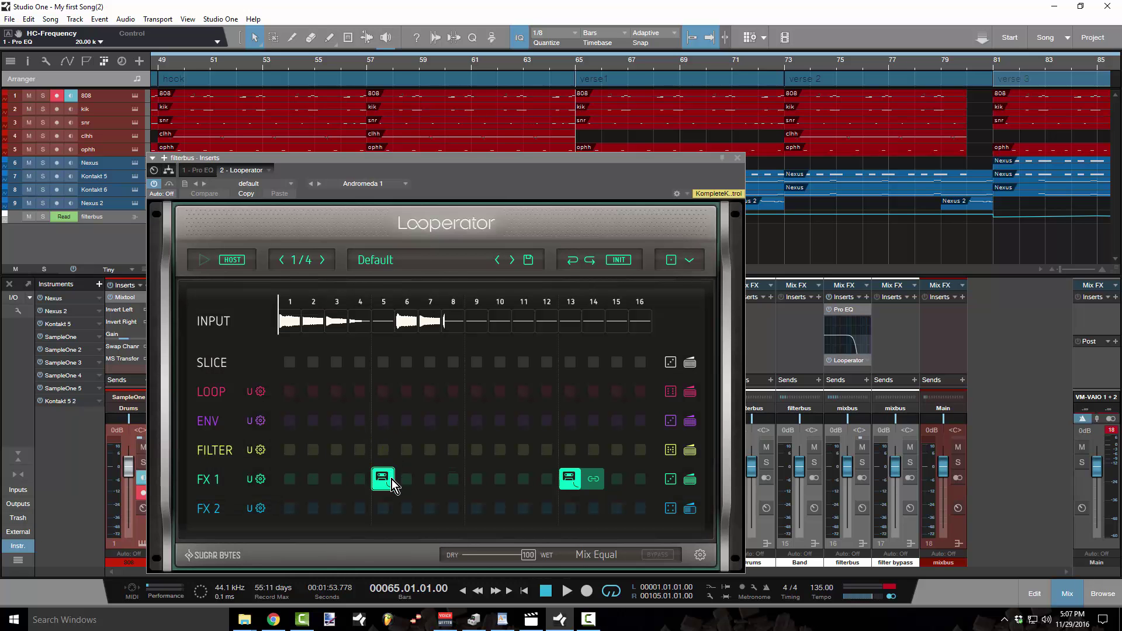
- Close the Looperator window and play back to hear the tape stops
click(738, 159)
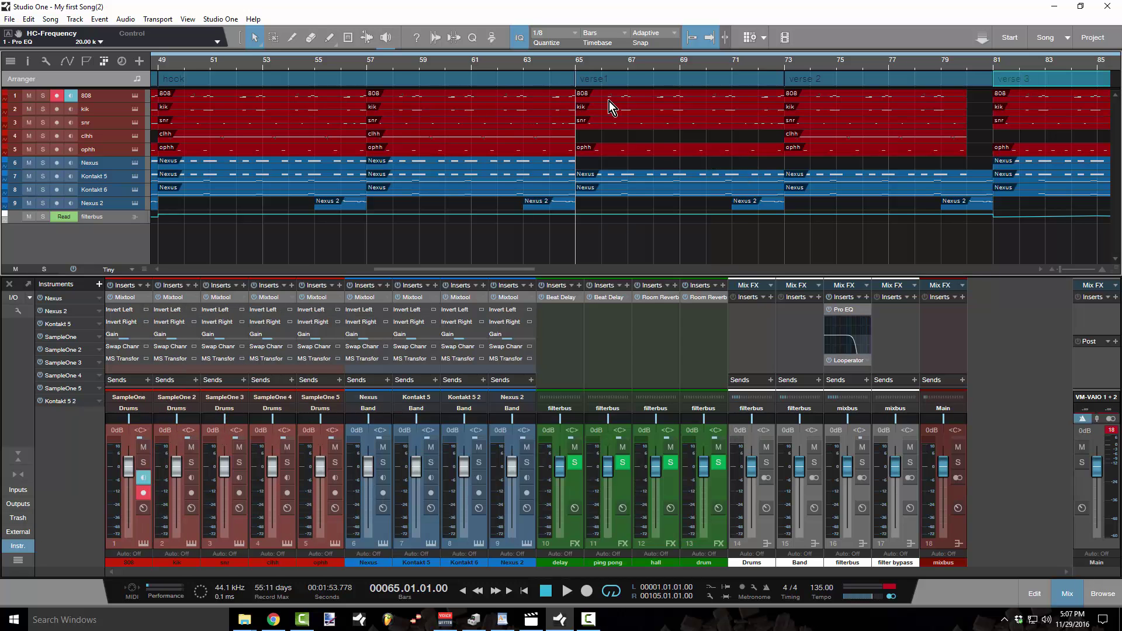
key(space)
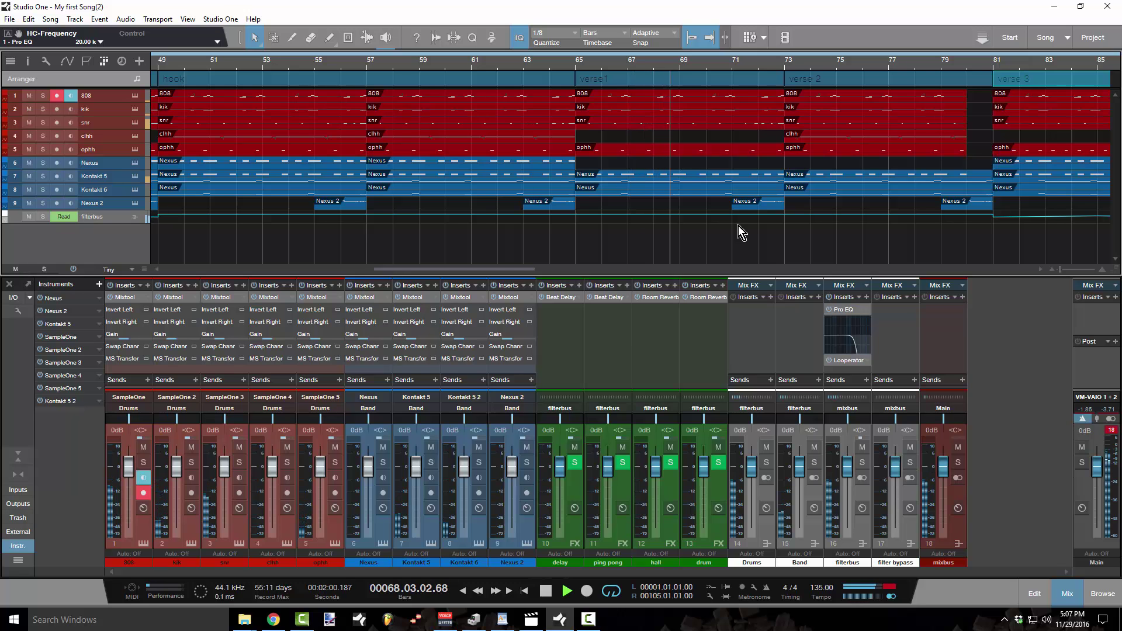
key(space)
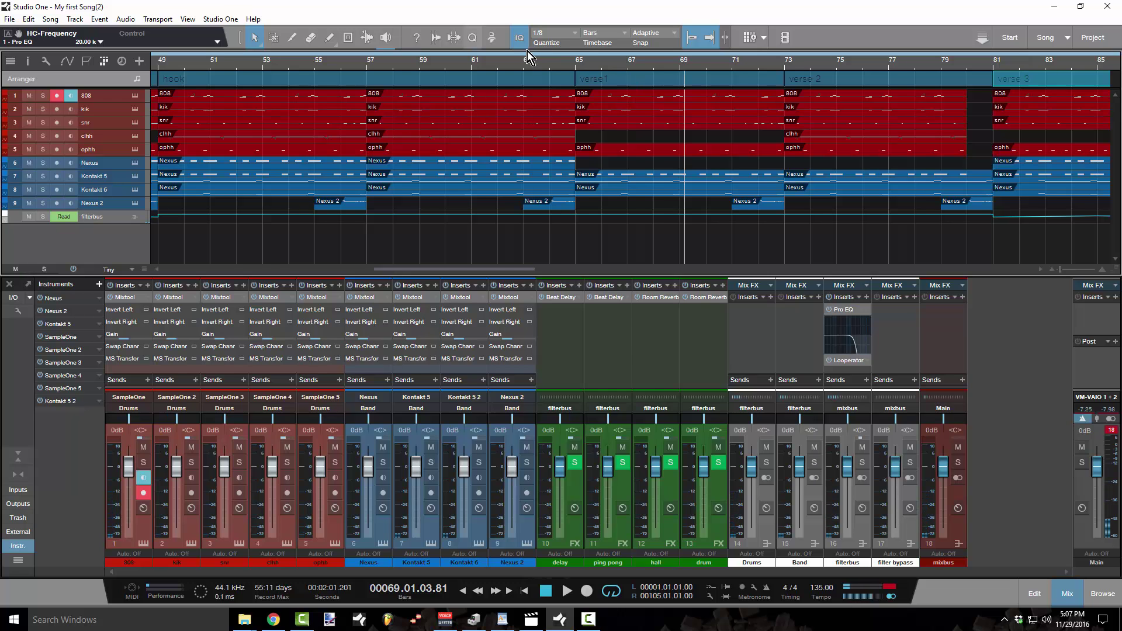
- Resume listening, return to bar 65 and reopen the Looperator editor on filterbus
key(space)
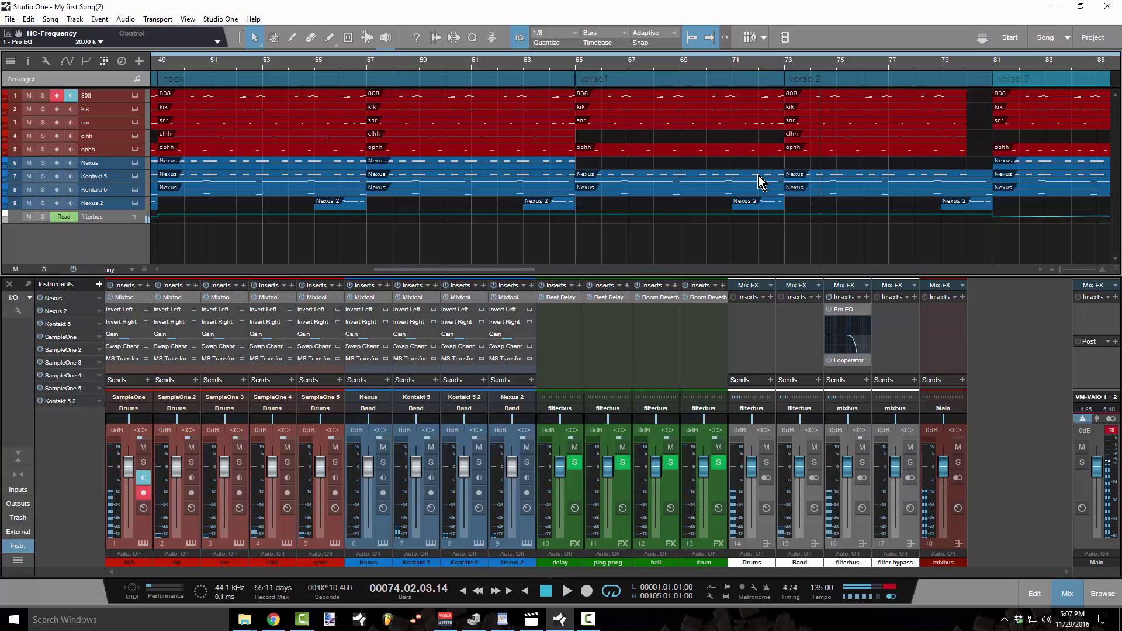
click(574, 64)
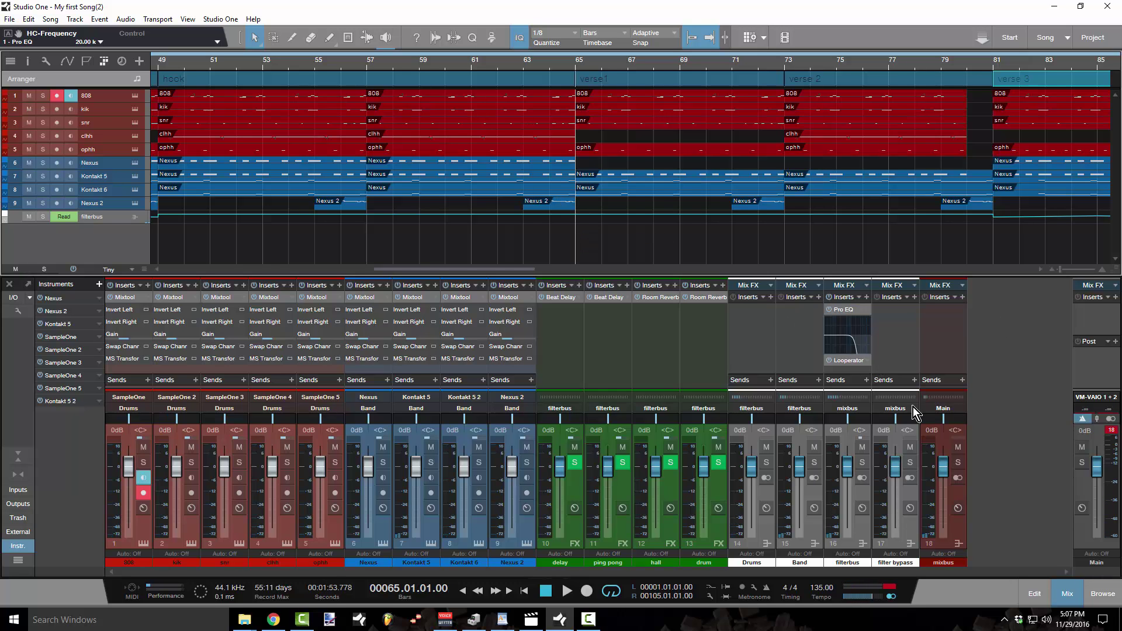
click(848, 360)
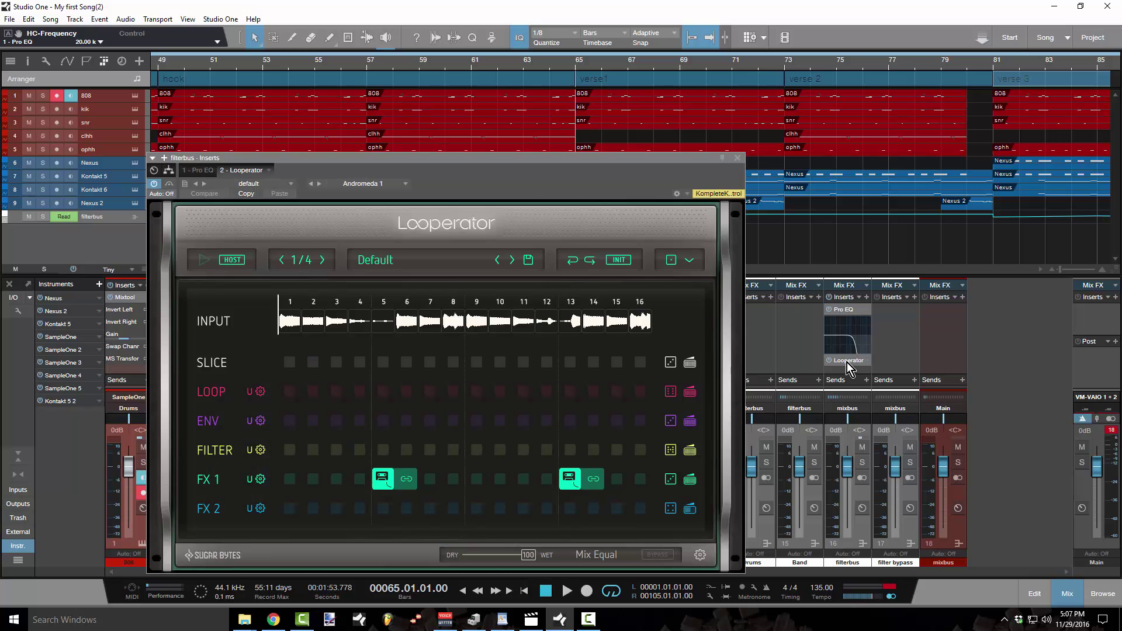
- Add a new automation track for Looperator's Bypass parameter and close the plug-in editor
click(170, 197)
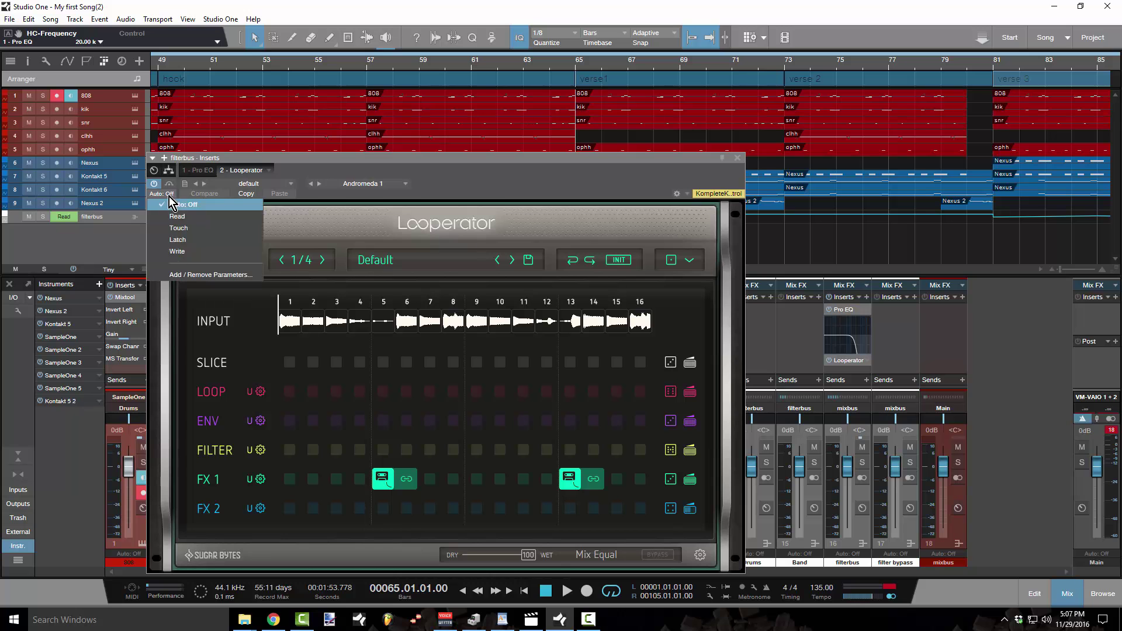
click(185, 275)
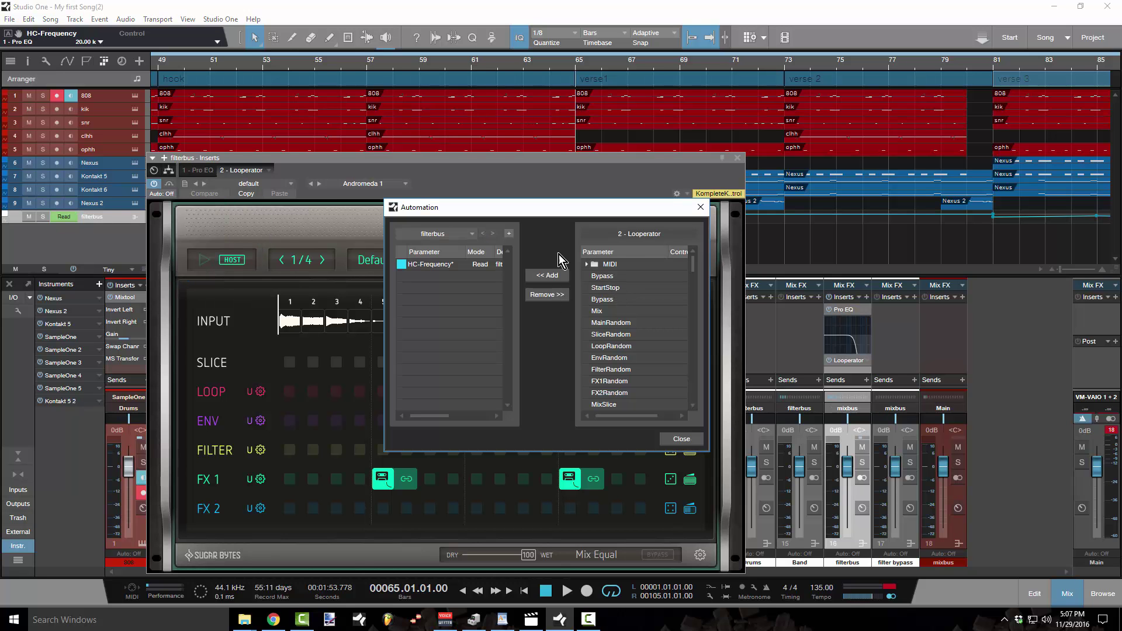
click(512, 235)
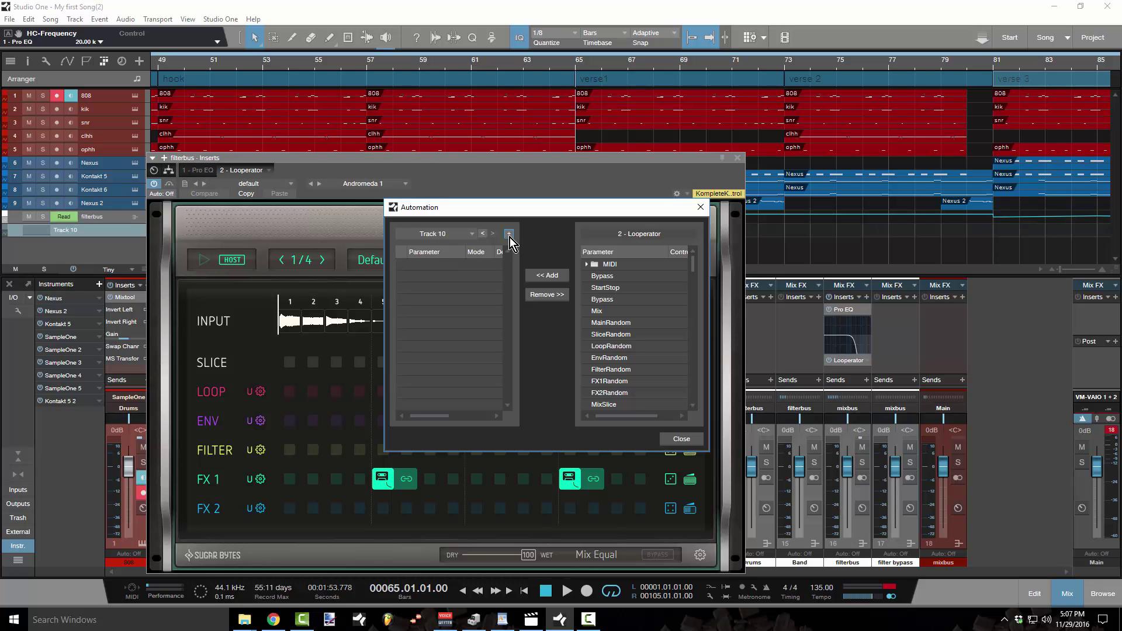
click(581, 275)
click(552, 275)
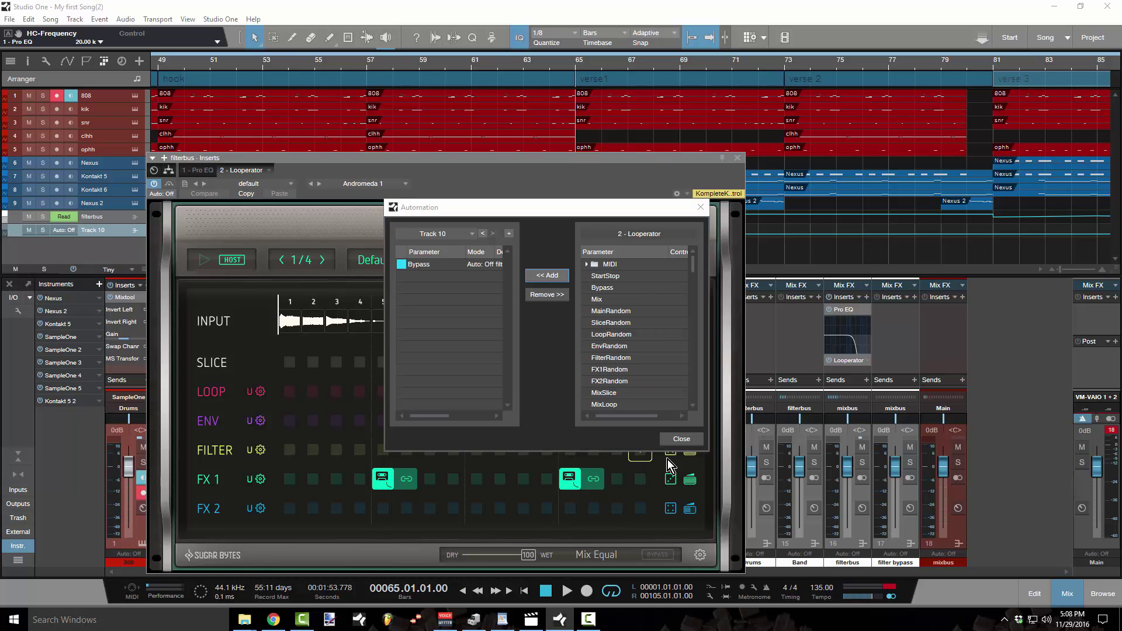
click(688, 438)
click(740, 159)
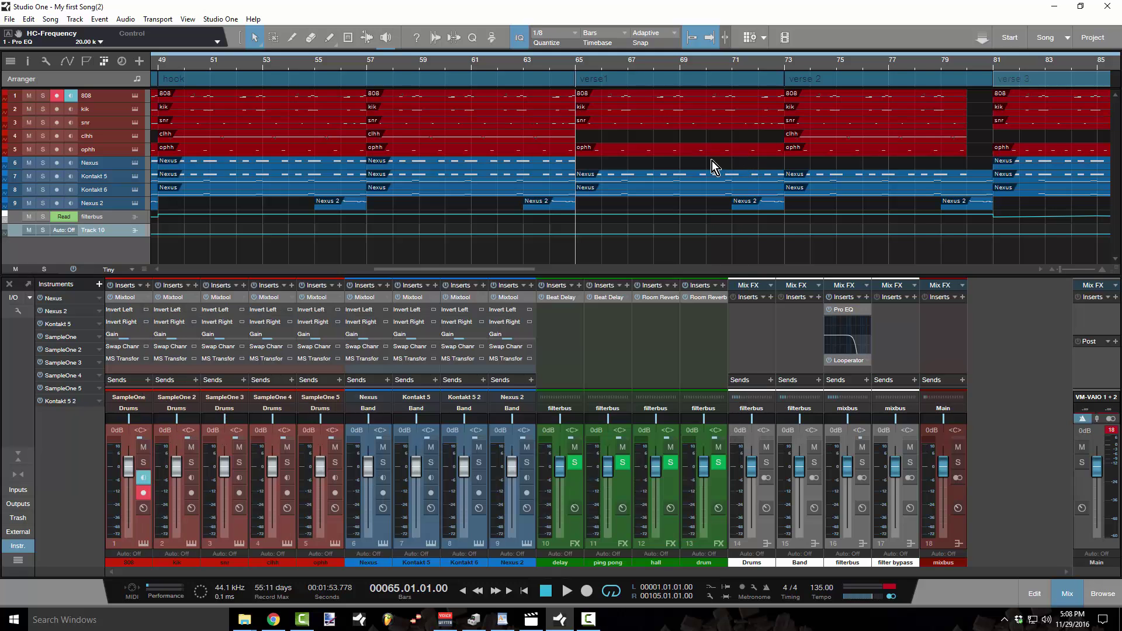
- Rename the new automation track to 'Loop Bypass'
double_click(90, 230)
key(BackSpace)
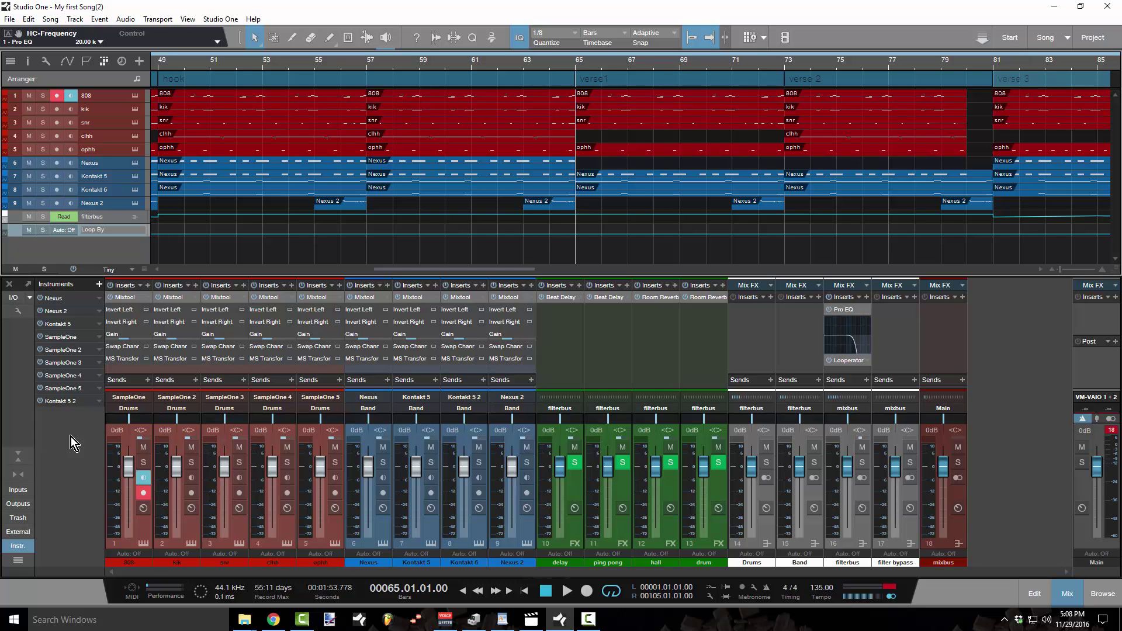
click(636, 243)
- Bring the filterbus and Loop Bypass lanes into view and audition the song from bar 25
scroll(631, 248, down, 2)
scroll(634, 251, up, 3)
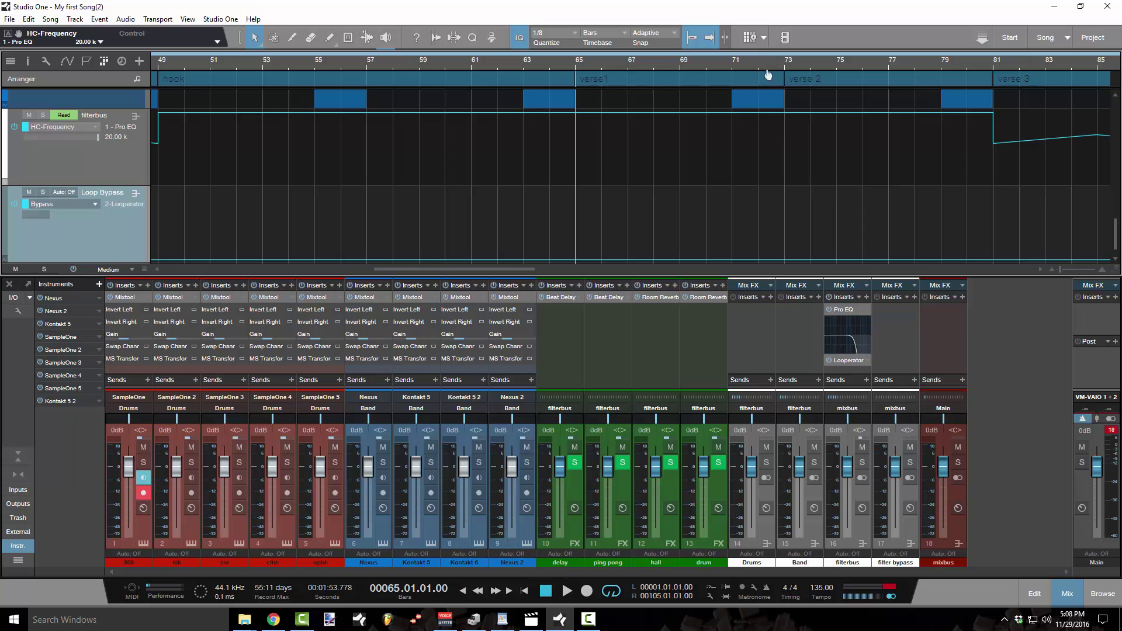
scroll(758, 80, down, 3)
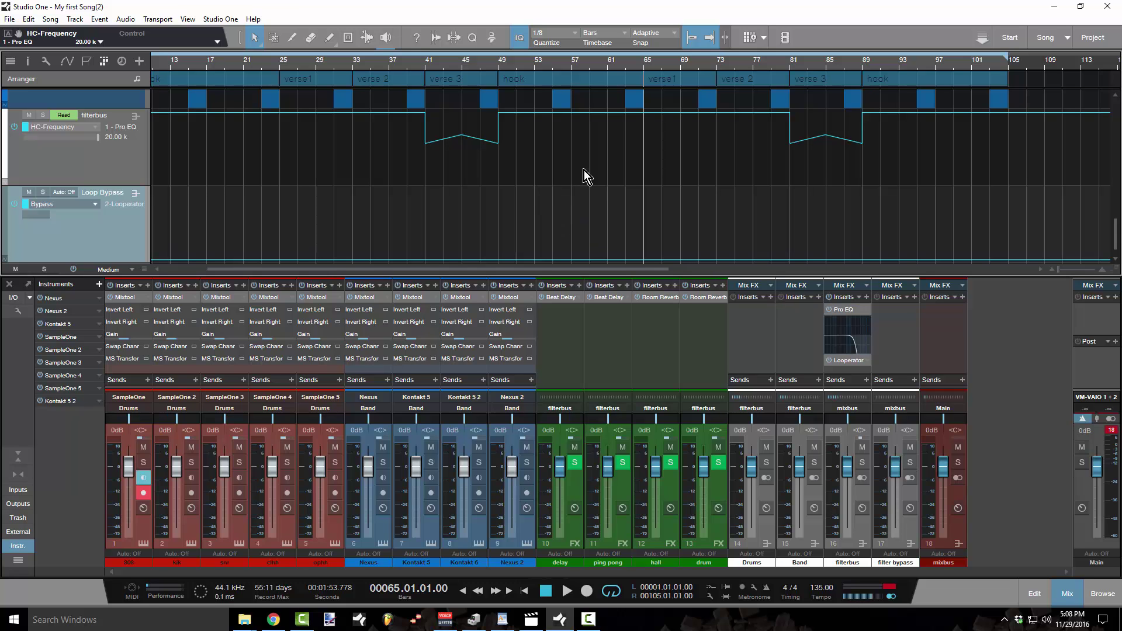
click(273, 67)
click(280, 68)
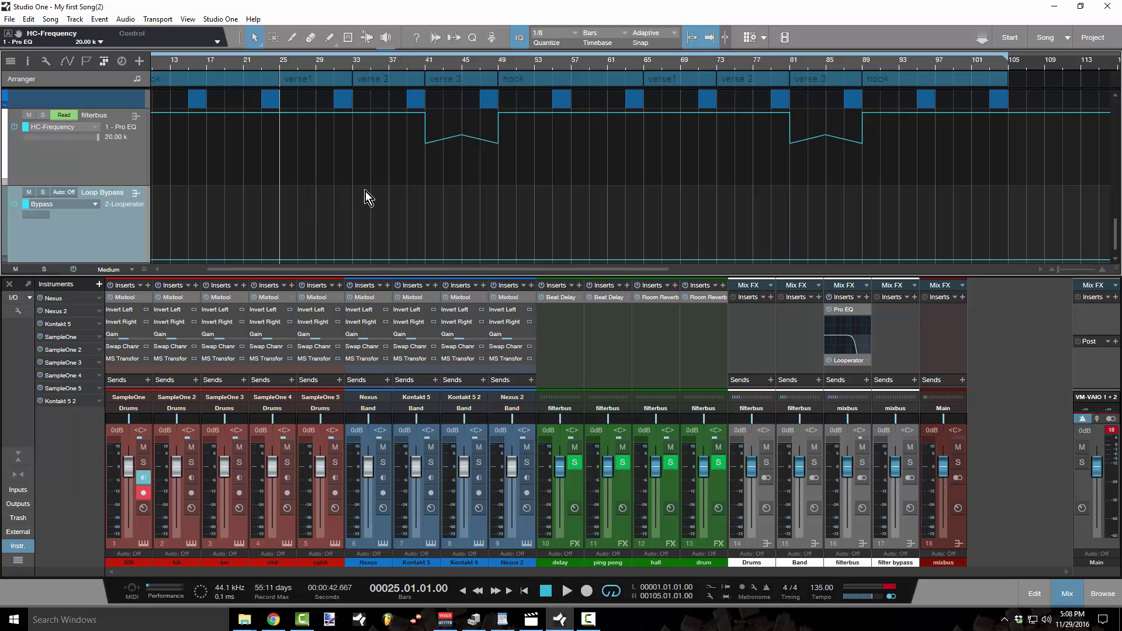
key(space)
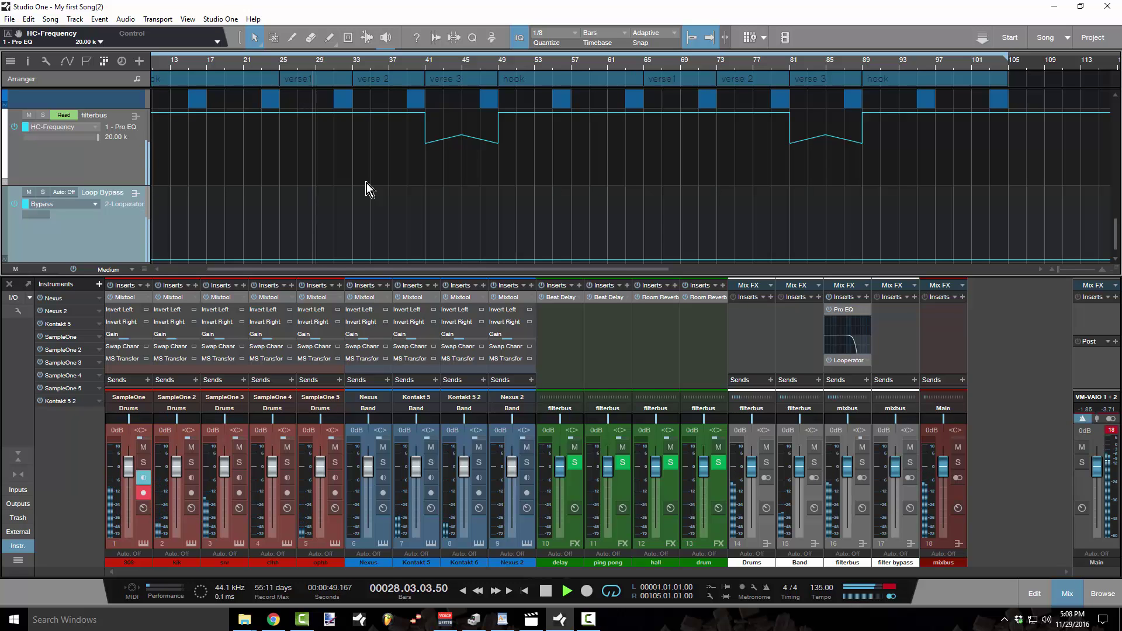
key(space)
- Add a first point on the Loop Bypass automation line and audition from bar 25
scroll(299, 234, down, 1)
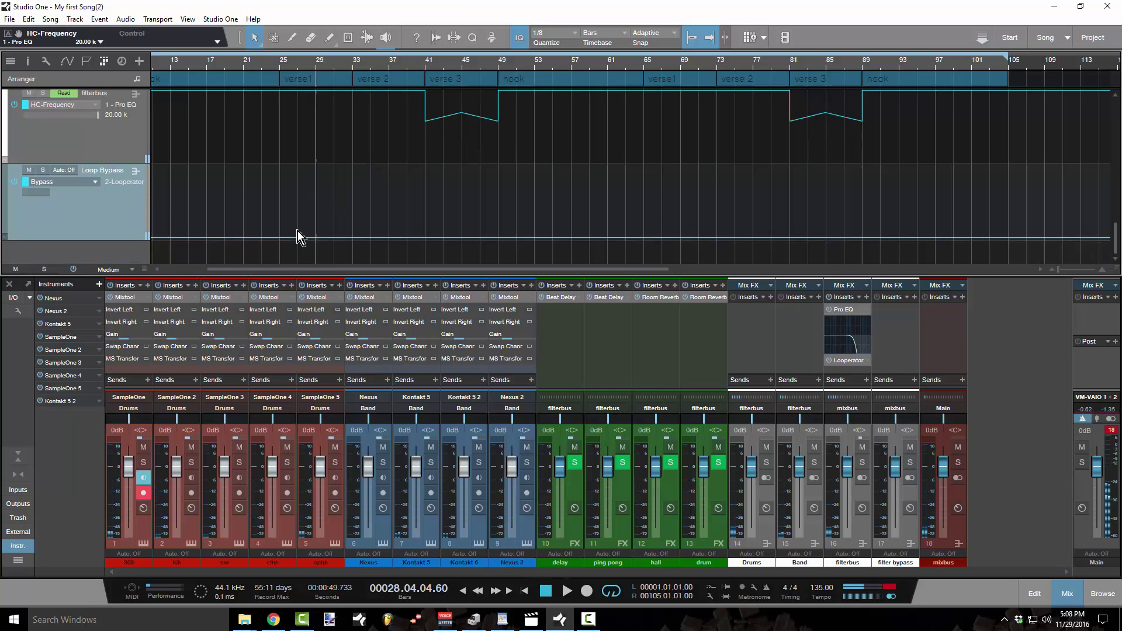
drag(155, 241, 167, 161)
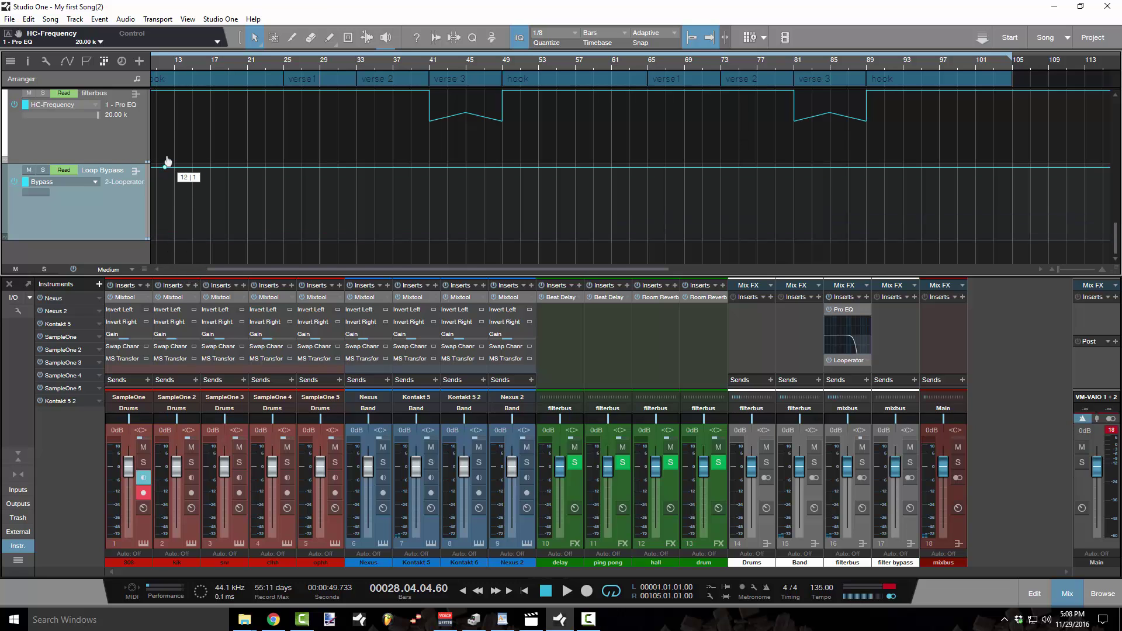
click(286, 68)
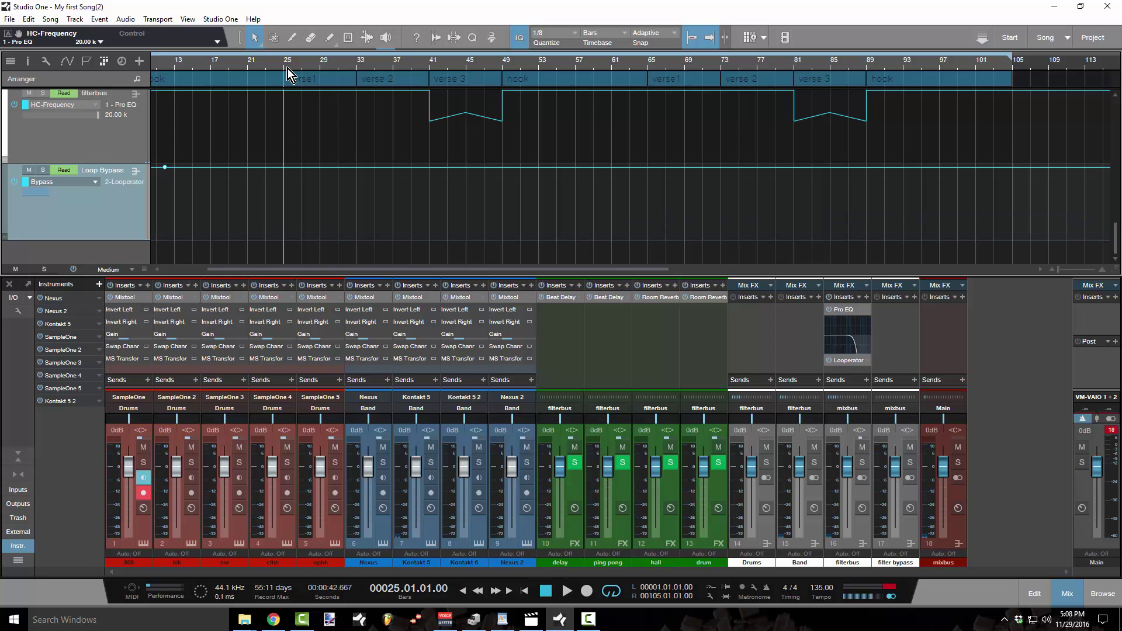
key(space)
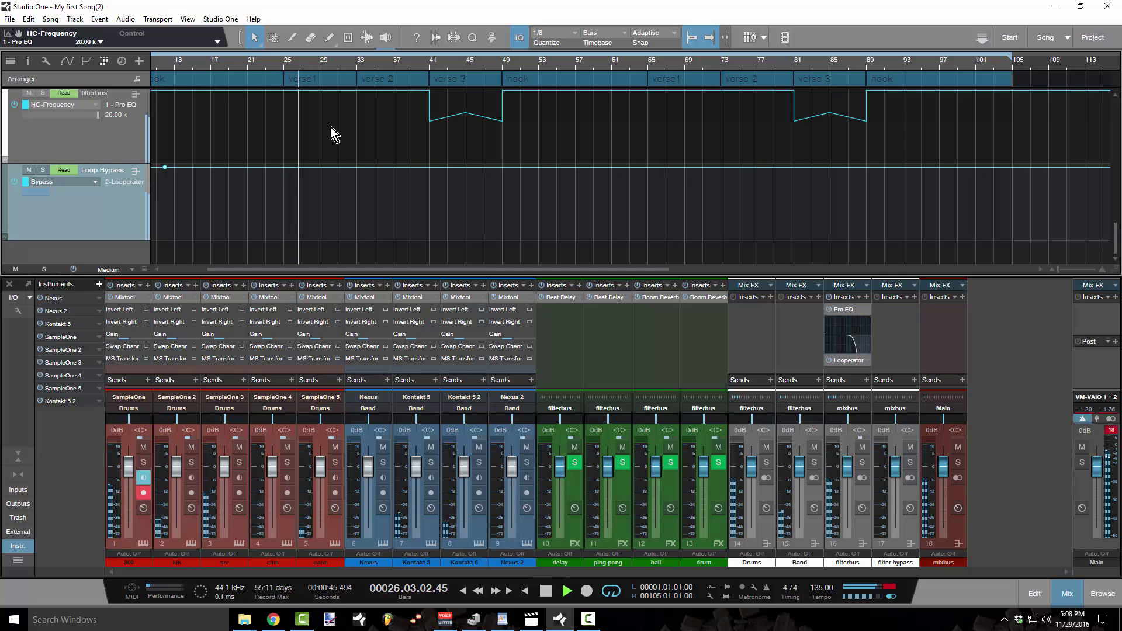
key(space)
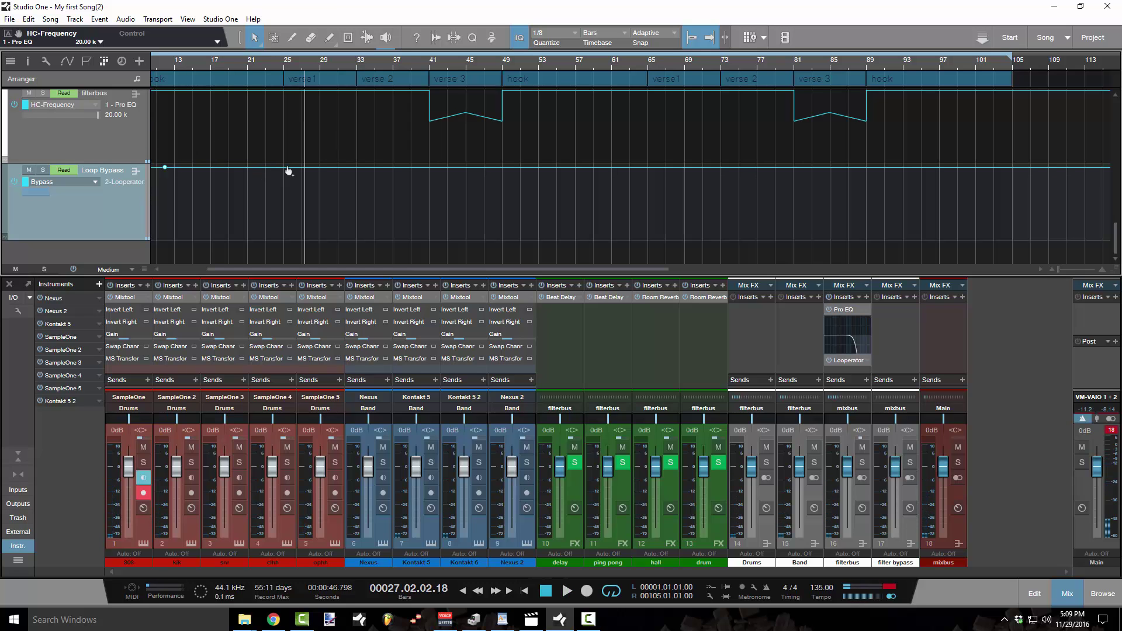
- Drop the Loop Bypass envelope to 0 from bar 25, back to 1 at bar 29, and play from bar 24
click(285, 168)
mouse_move(339, 172)
mouse_down()
mouse_move(323, 222)
mouse_move(293, 239)
mouse_move(338, 175)
mouse_move(320, 174)
mouse_up()
click(319, 237)
click(279, 64)
key(space)
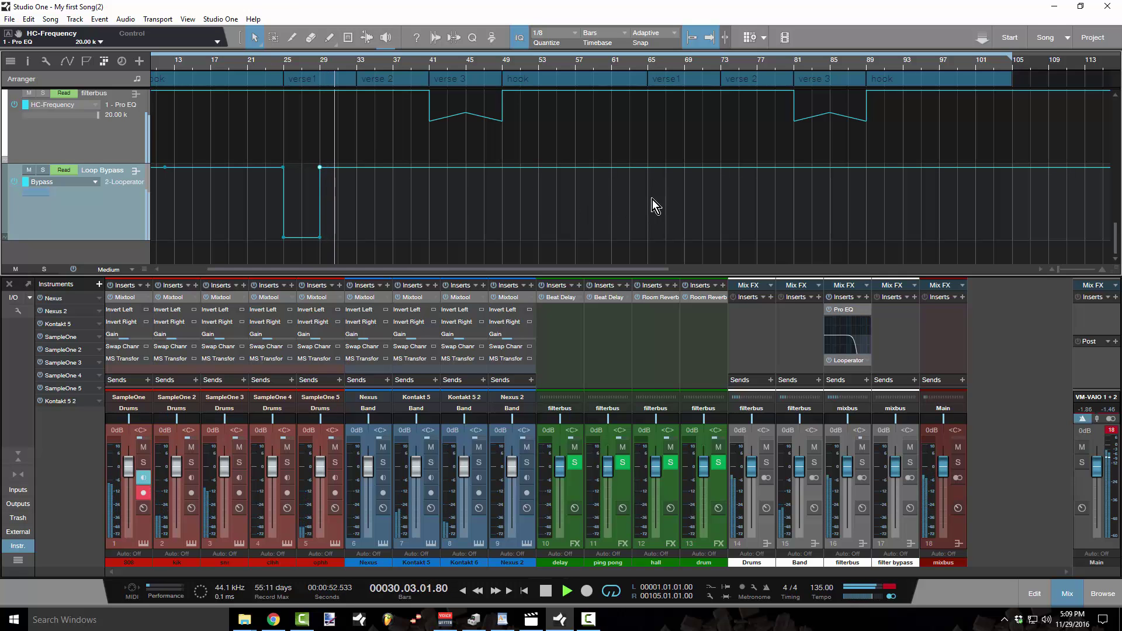
scroll(361, 197, down, 2)
scroll(377, 197, down, 1)
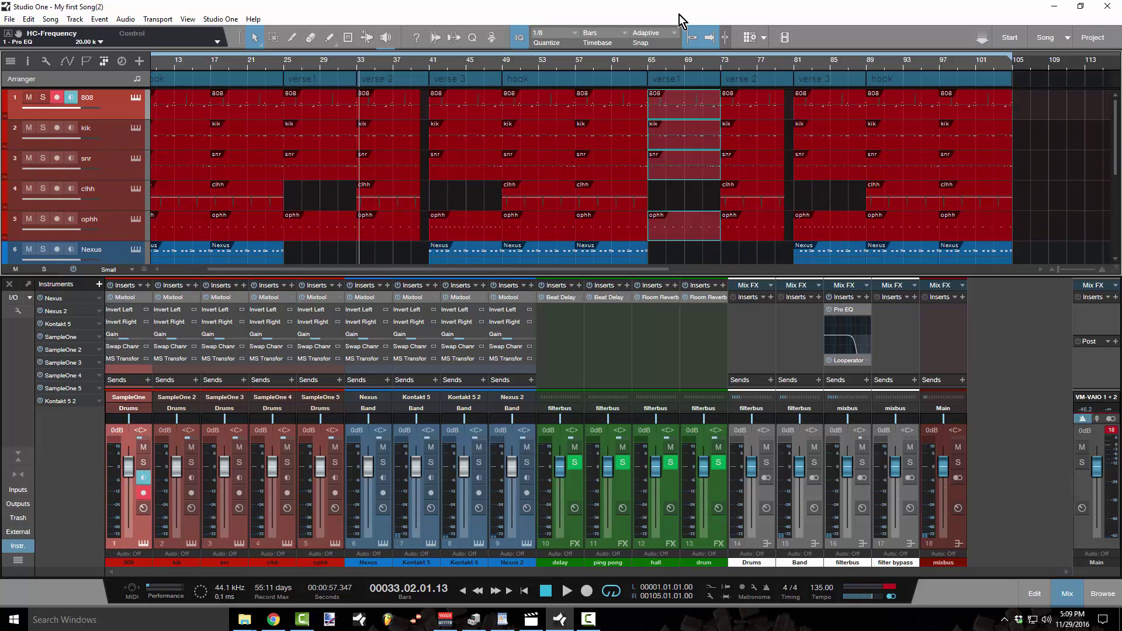
- Delete the drum events and the arranger section at bars 65–73
key(Delete)
click(681, 74)
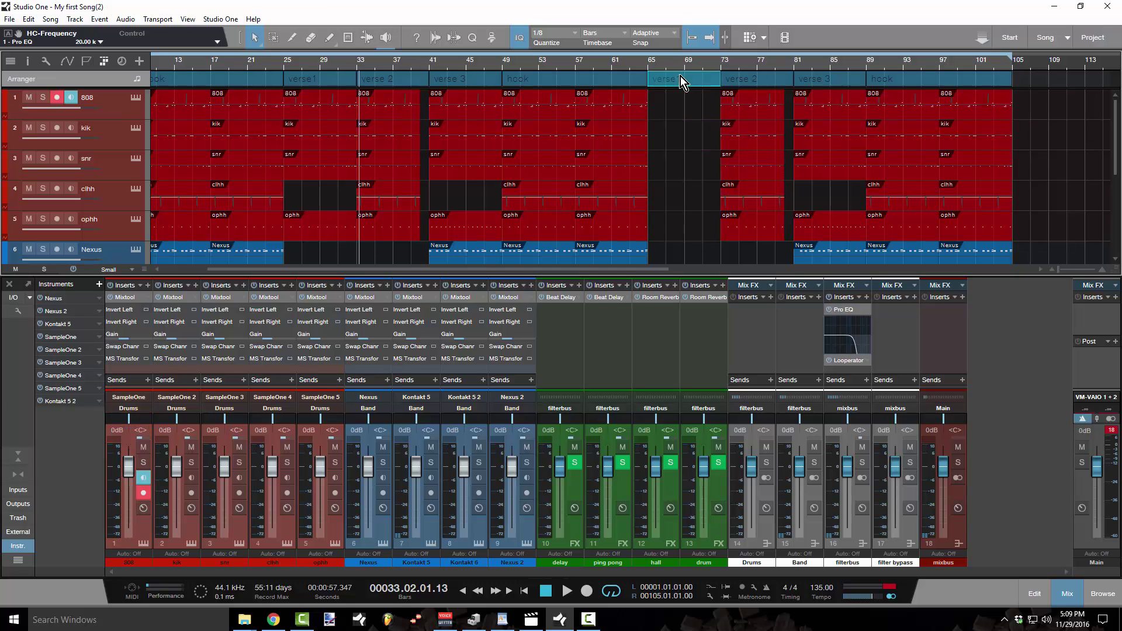
key(Delete)
- Alt-drag a copy of verse1 into the bars 65–73 gap and play from bar 64
click(337, 79)
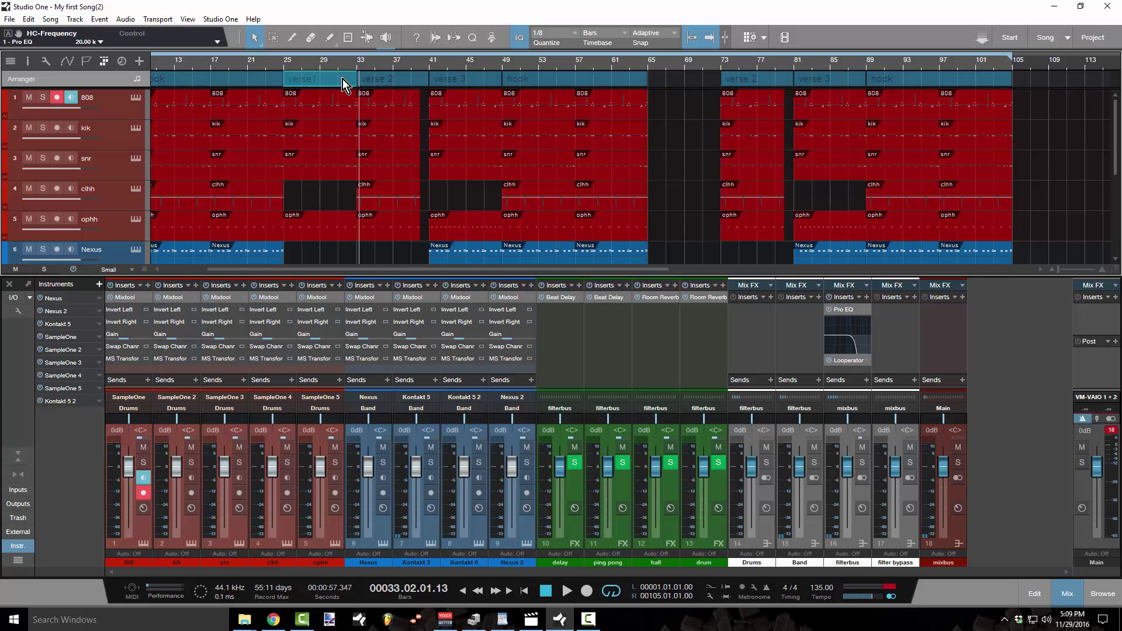
drag(336, 79, 682, 80)
scroll(696, 176, down, 5)
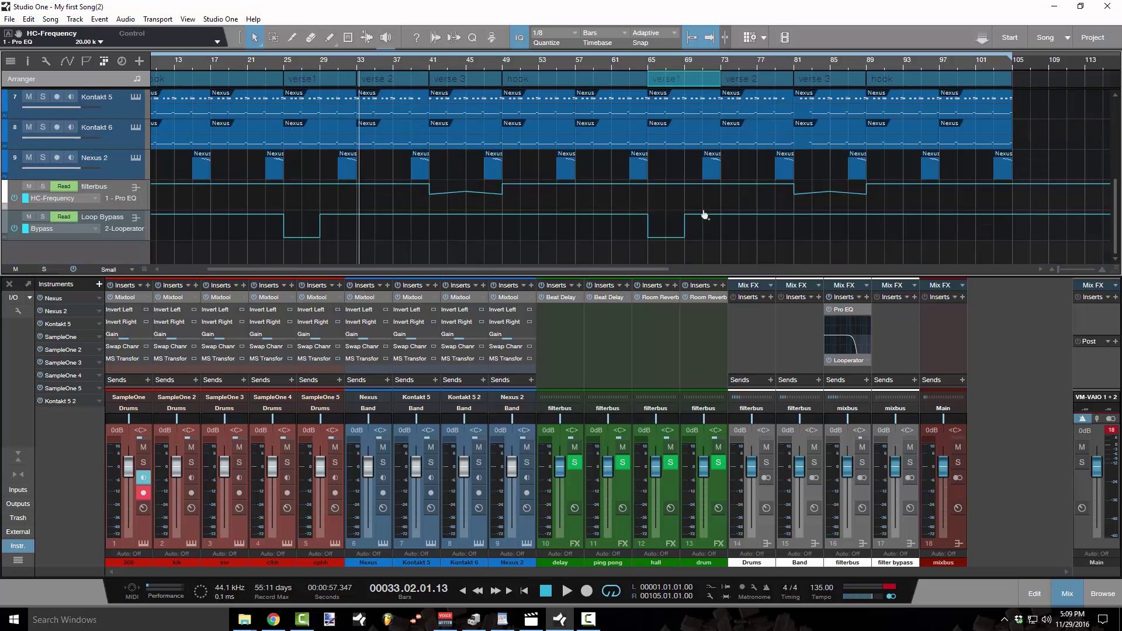
click(639, 64)
key(space)
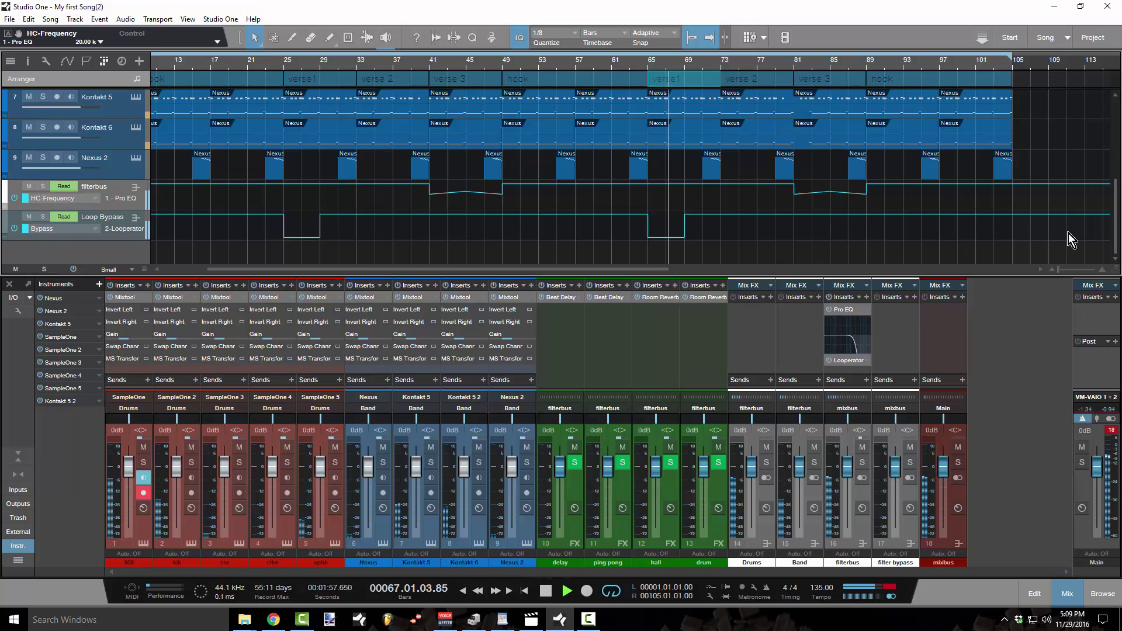
- Reset the Main channel's clip indicator, stop playback, and zoom out to show the whole song
click(1111, 431)
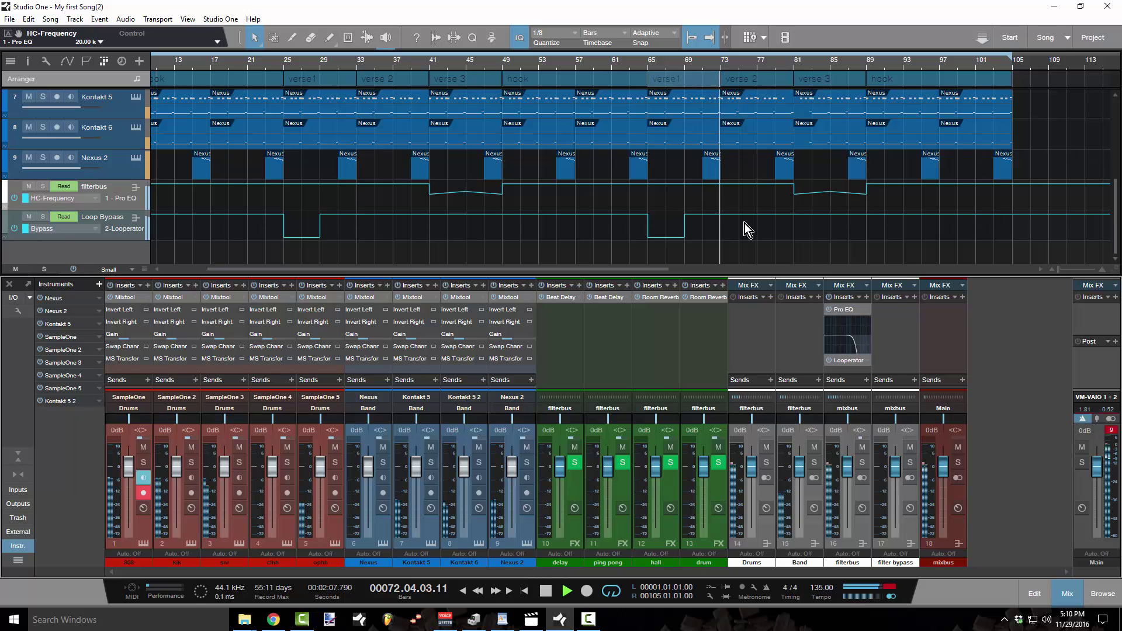
key(space)
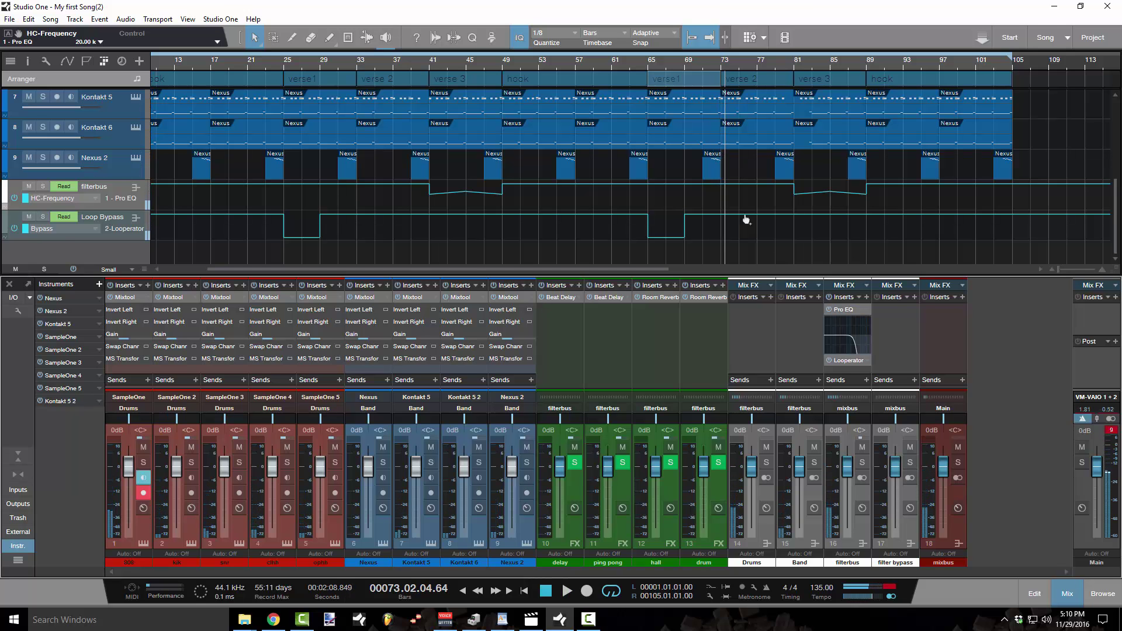
drag(490, 62, 523, 56)
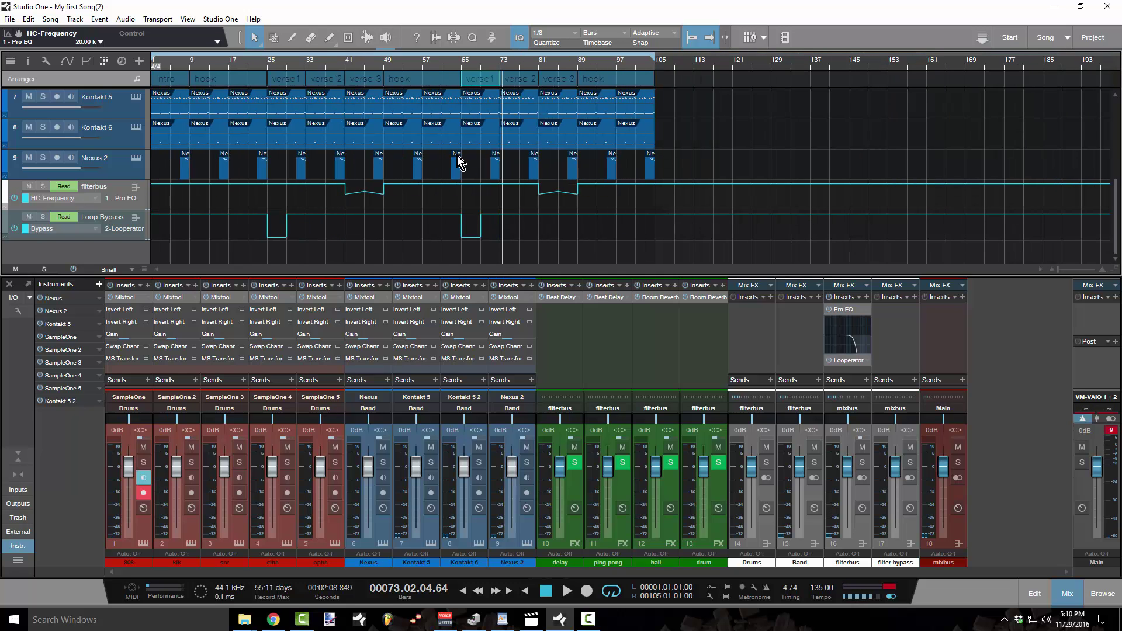